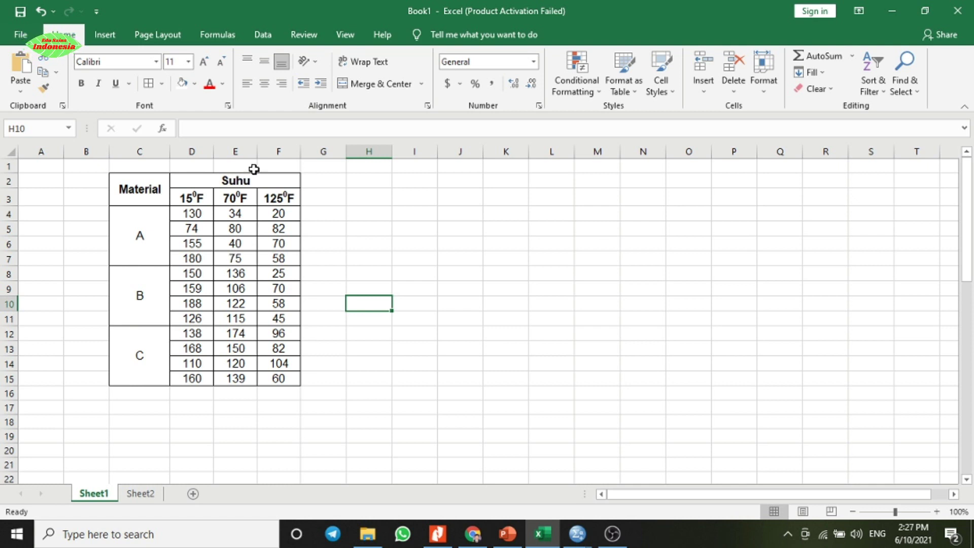
Step: Copy the stacked data in B2:D37 of Sheet2 and paste it into Sheet1 starting at cell H3
drag(195, 213, 194, 259)
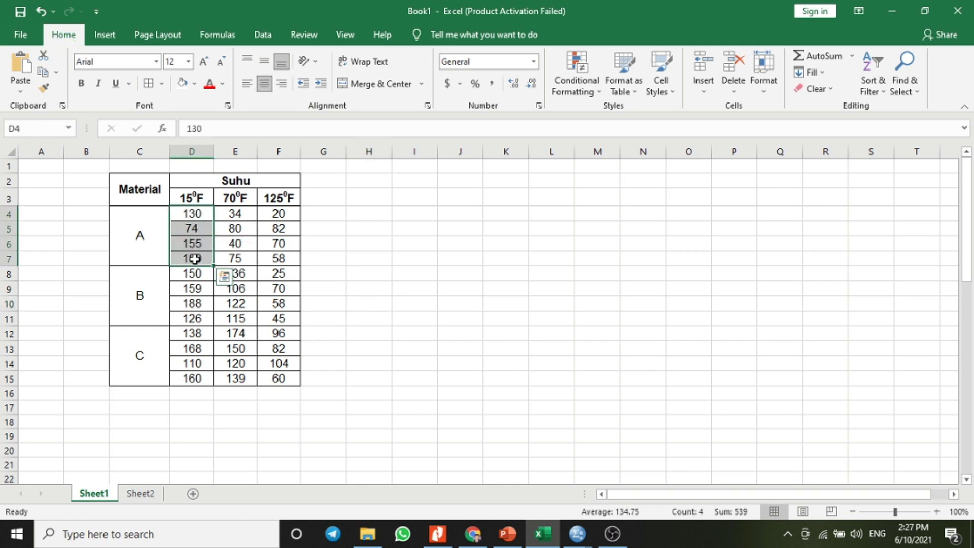
click(139, 493)
drag(87, 180, 168, 436)
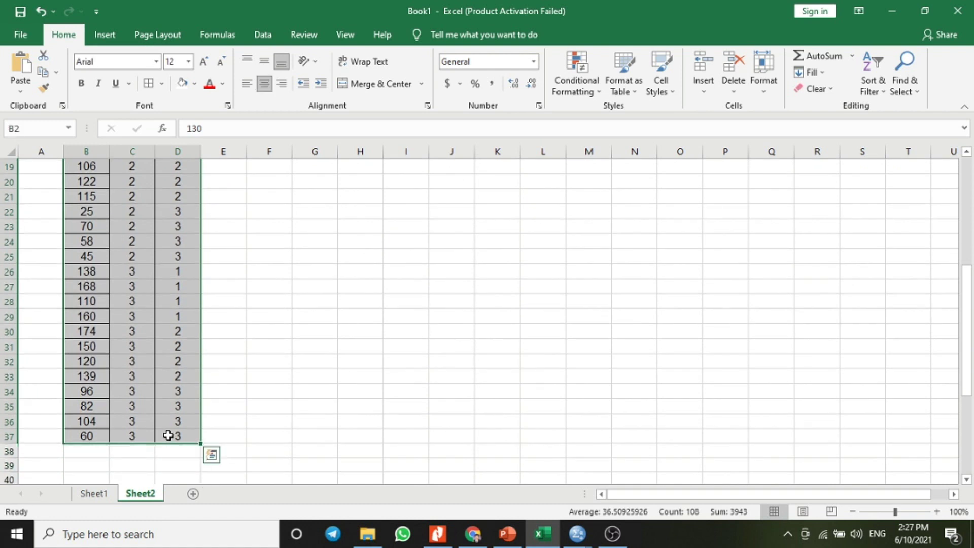
key(ctrl+c)
click(95, 493)
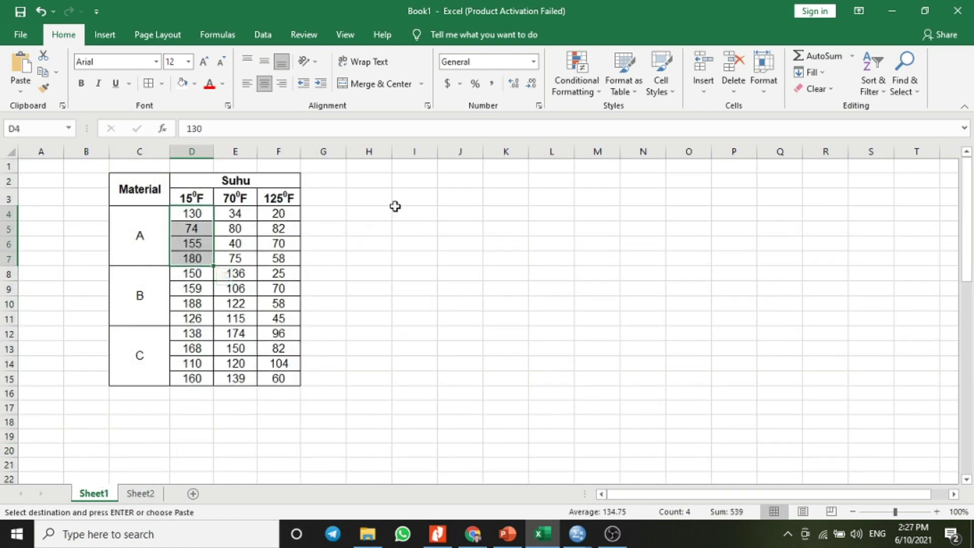
click(371, 197)
key(ctrl+v)
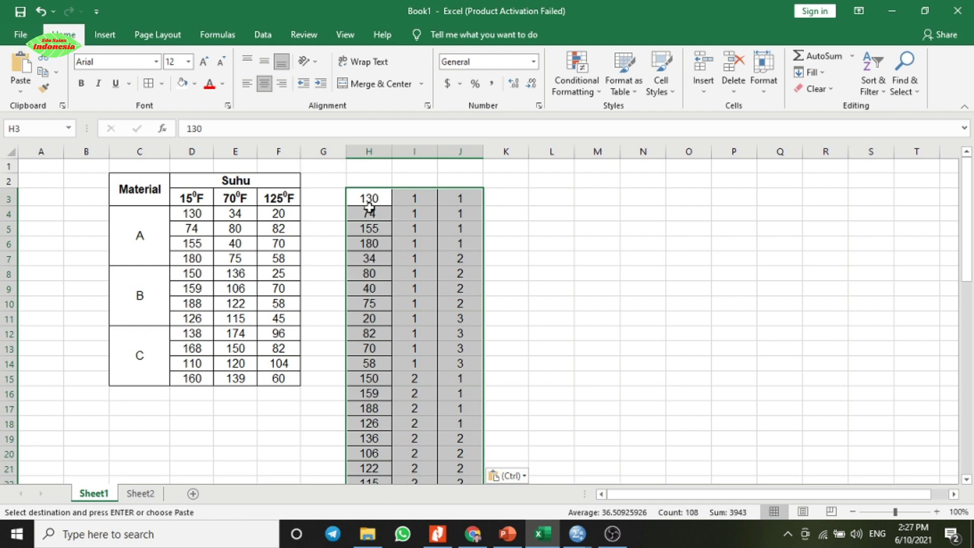
click(416, 203)
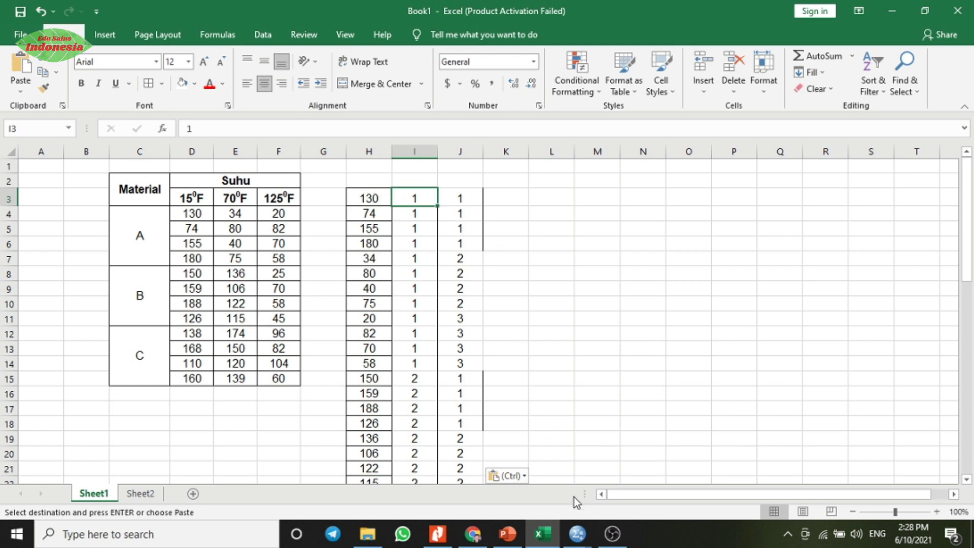
Step: Switch to the SPSS Statistics data editor and define three variables named Material, Suhu and Daya
mouse_move(584, 535)
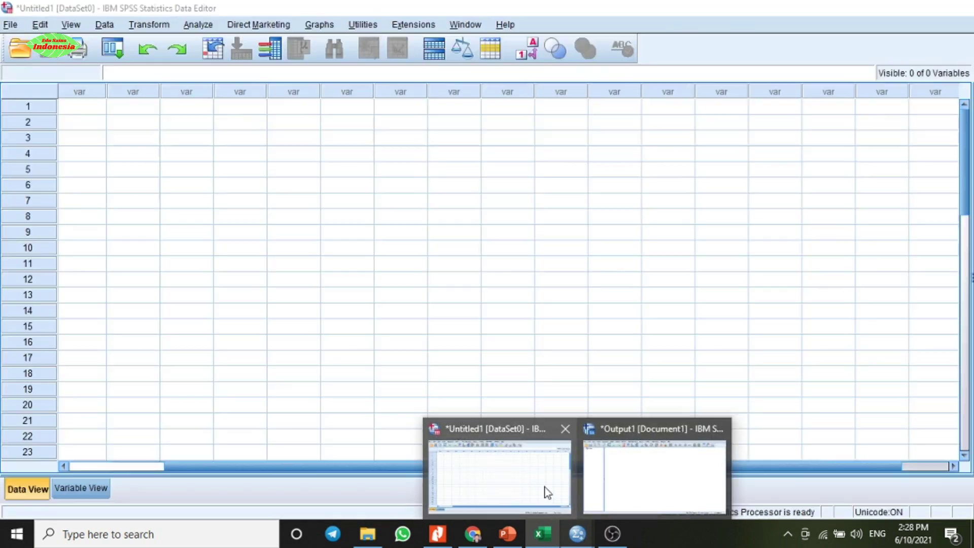
click(543, 490)
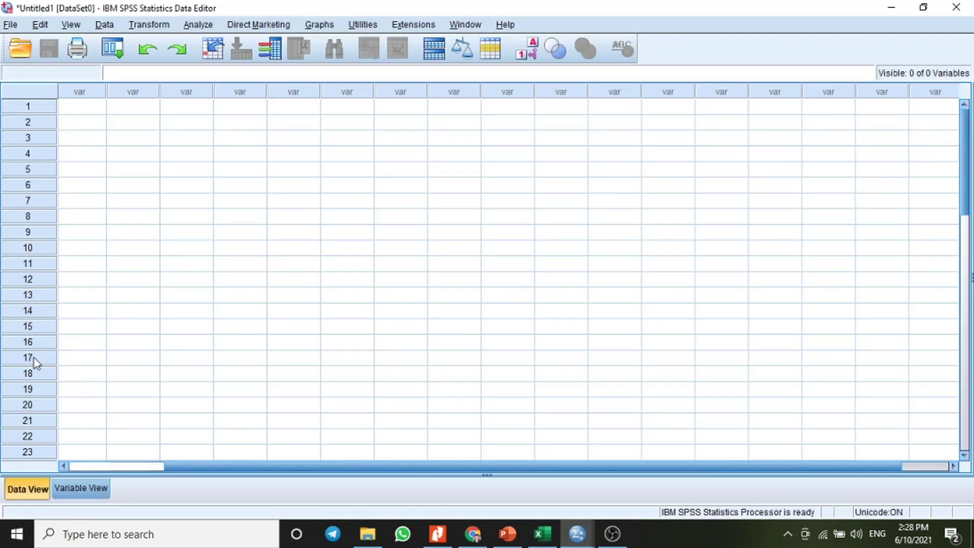
click(81, 488)
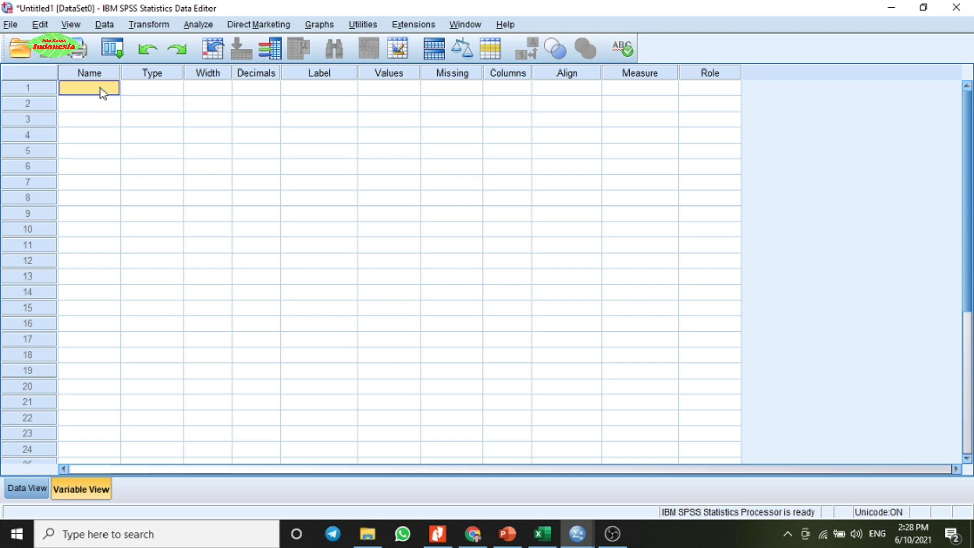
click(551, 539)
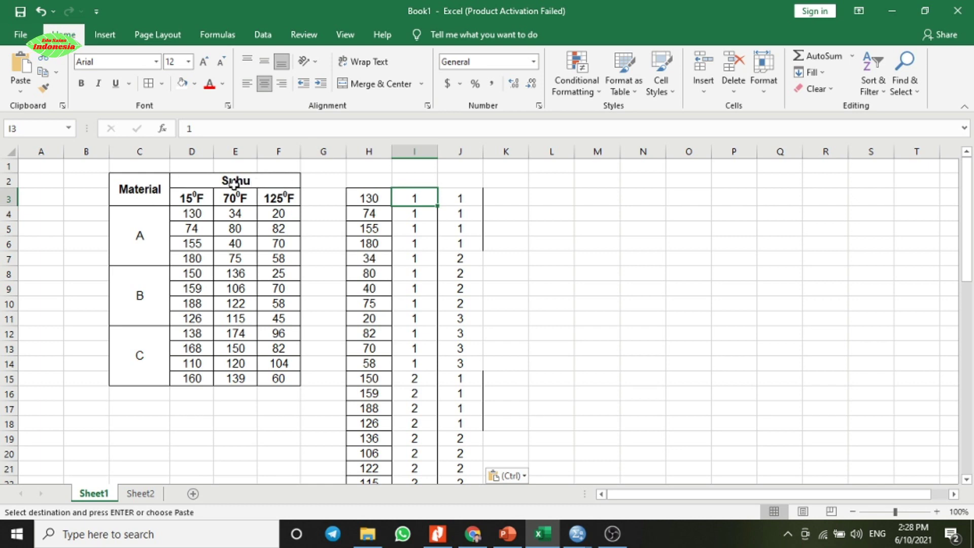
click(543, 530)
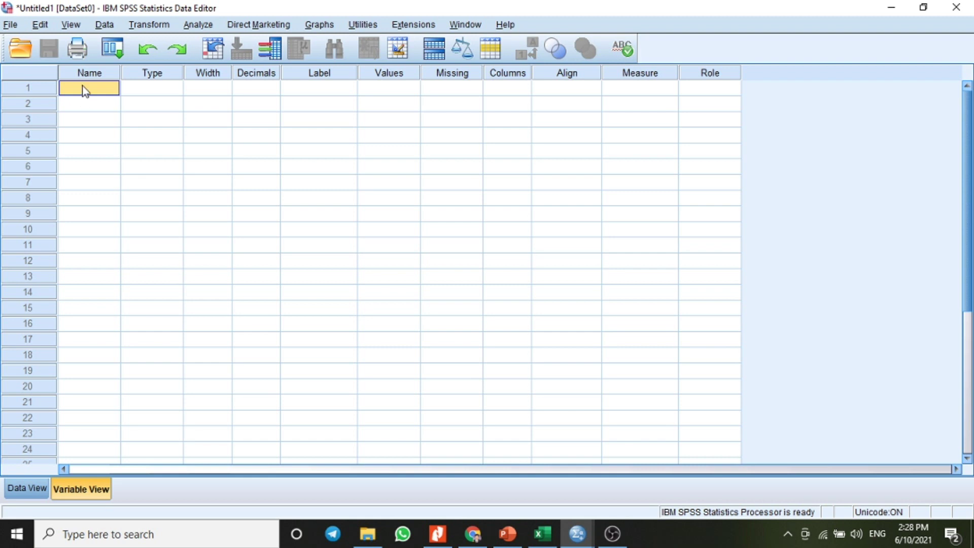
text(Material)
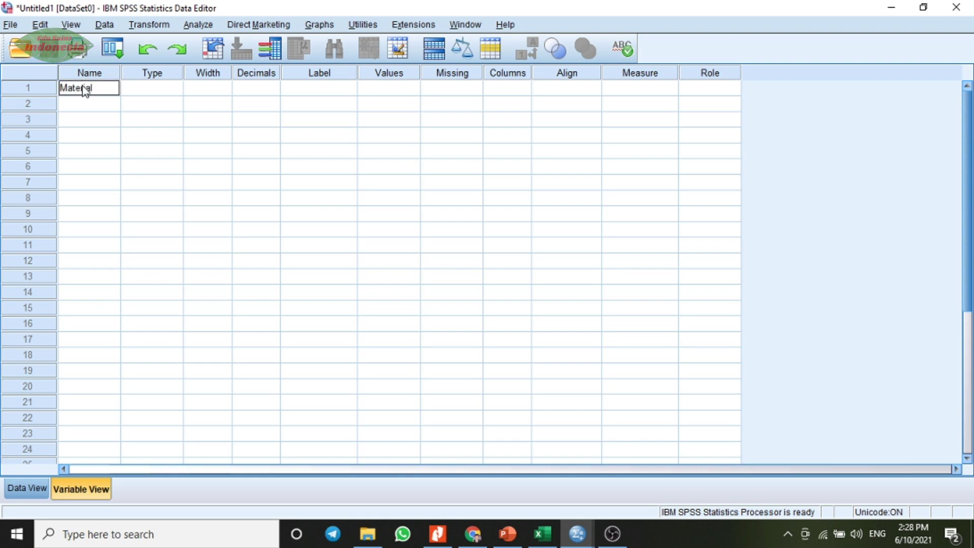
key(Return)
text(Suhu)
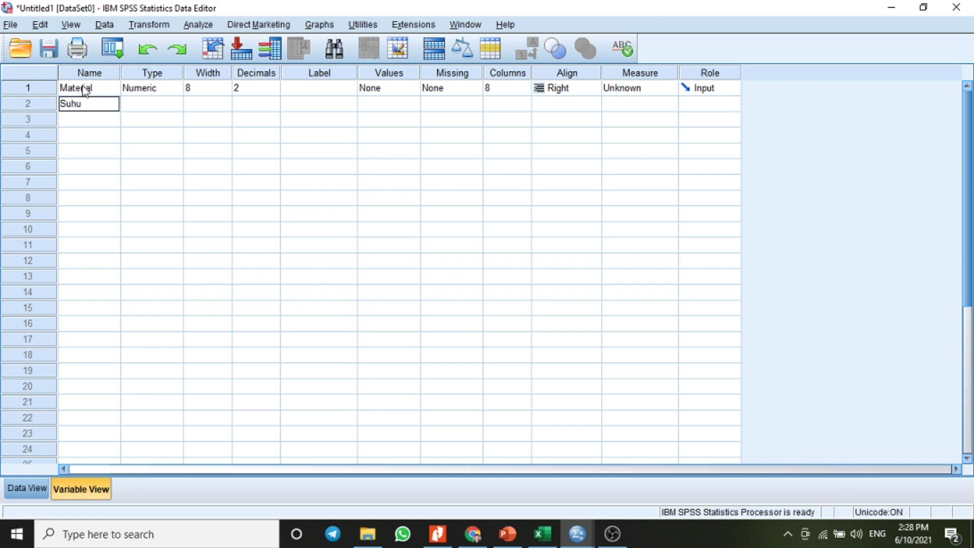
key(Return)
text(Daya)
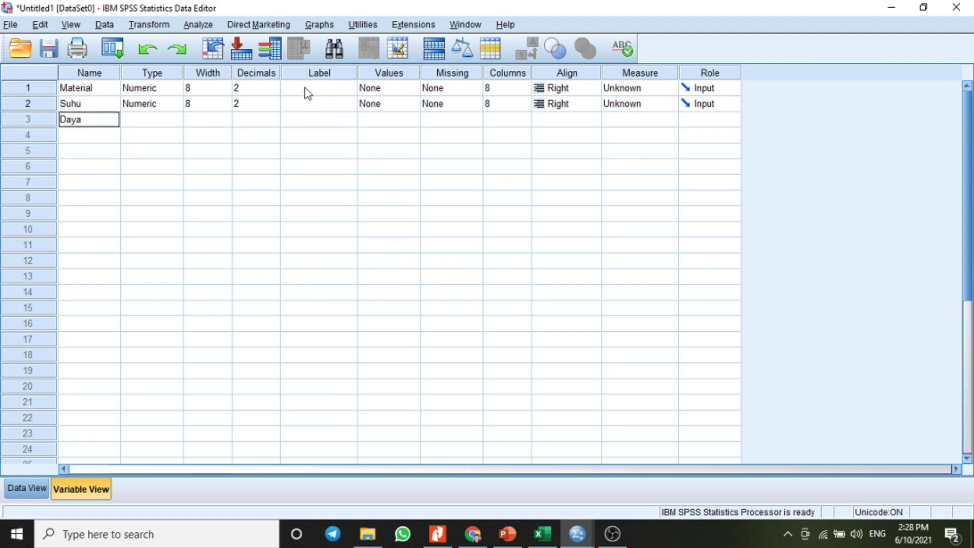
Step: Set the decimals of the Material, Suhu and Daya variables to 0
click(269, 89)
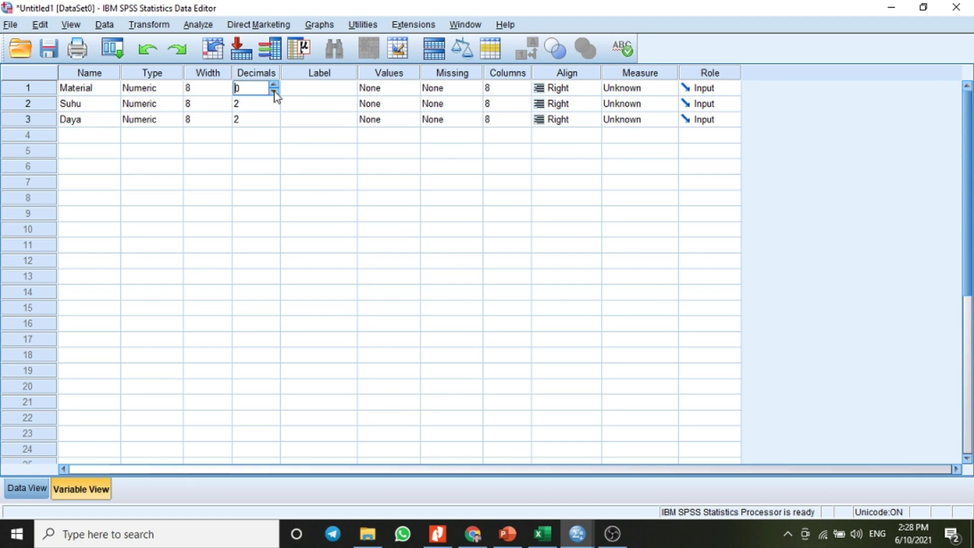
click(275, 116)
click(276, 107)
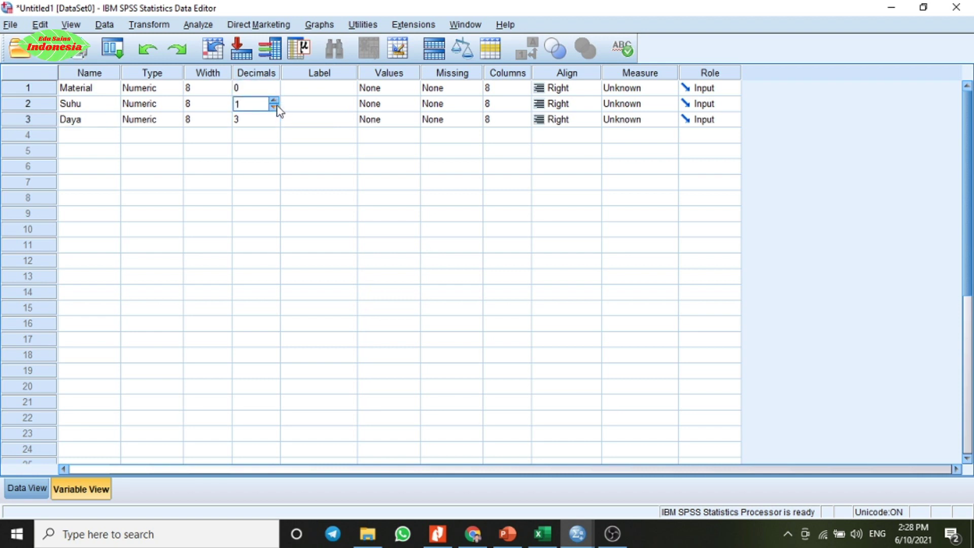
click(275, 107)
click(275, 122)
click(275, 122)
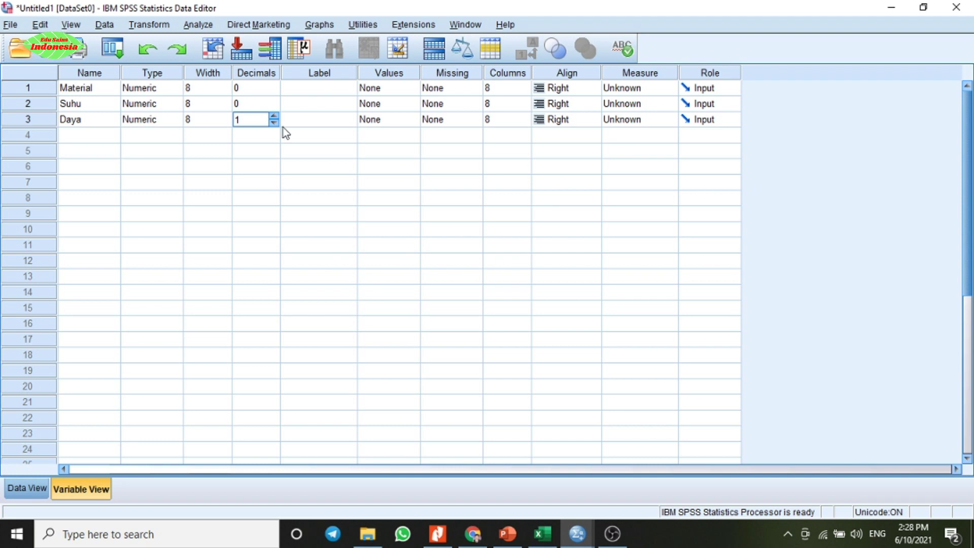
Step: Label the Material variable "Bahan Baterai", Suhu "Suhu" and Daya "Daya Tahan"
click(306, 89)
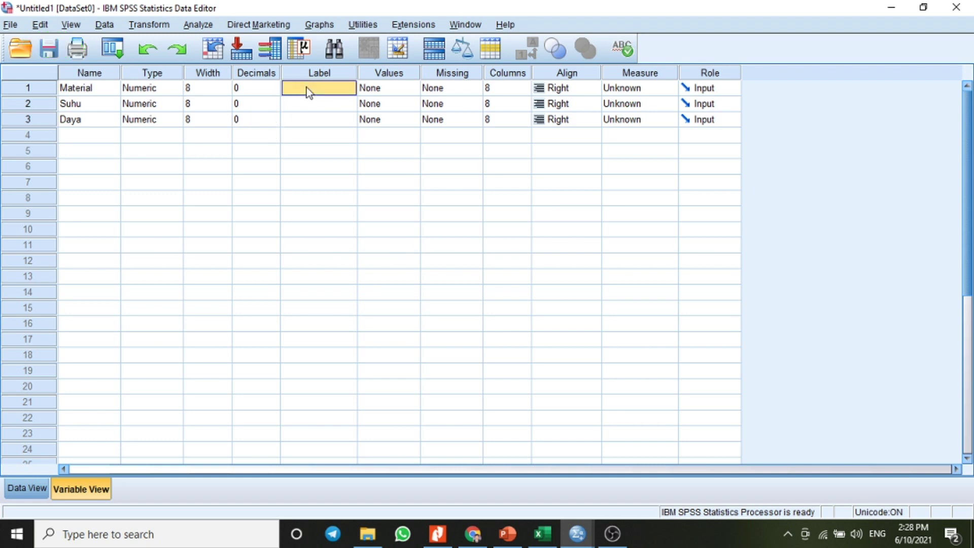
text(Bahan)
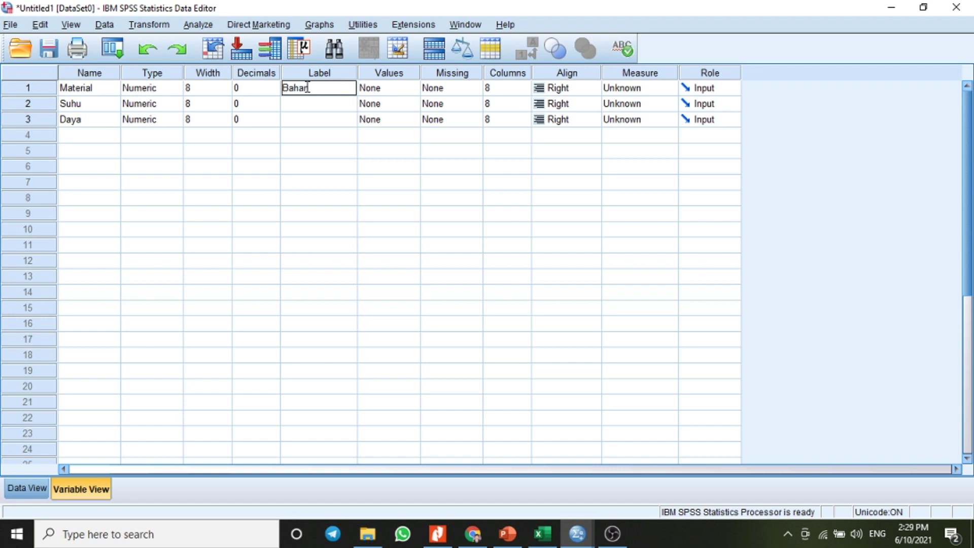
text( Baterai)
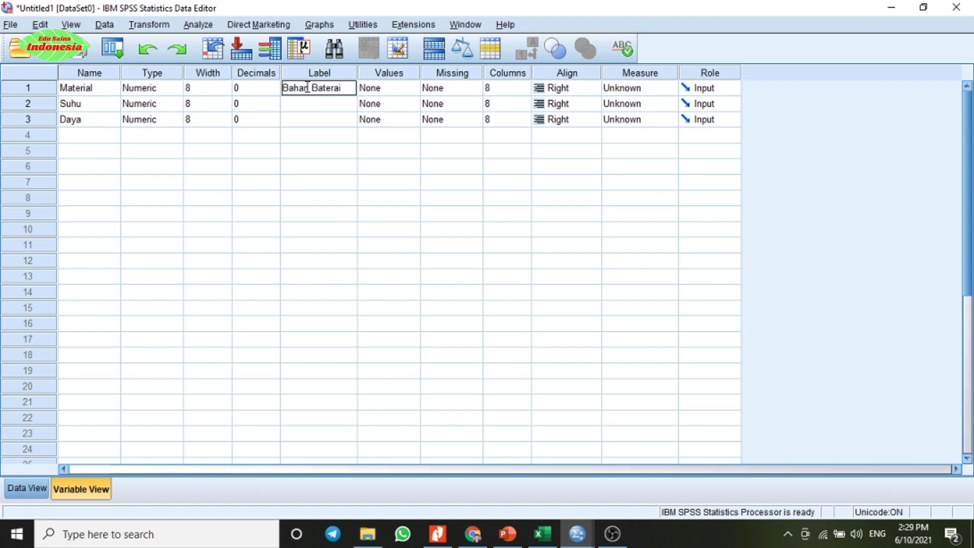
click(313, 103)
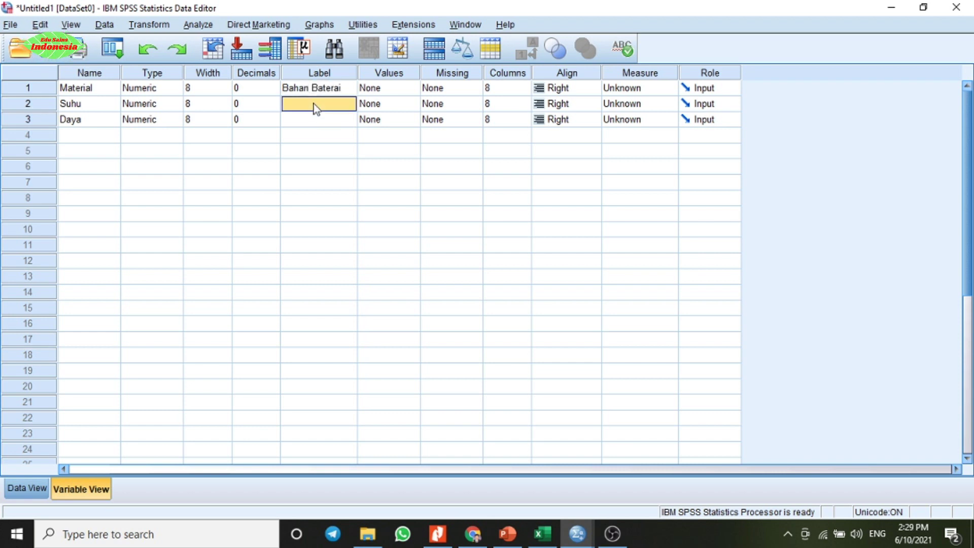
text(Suhu)
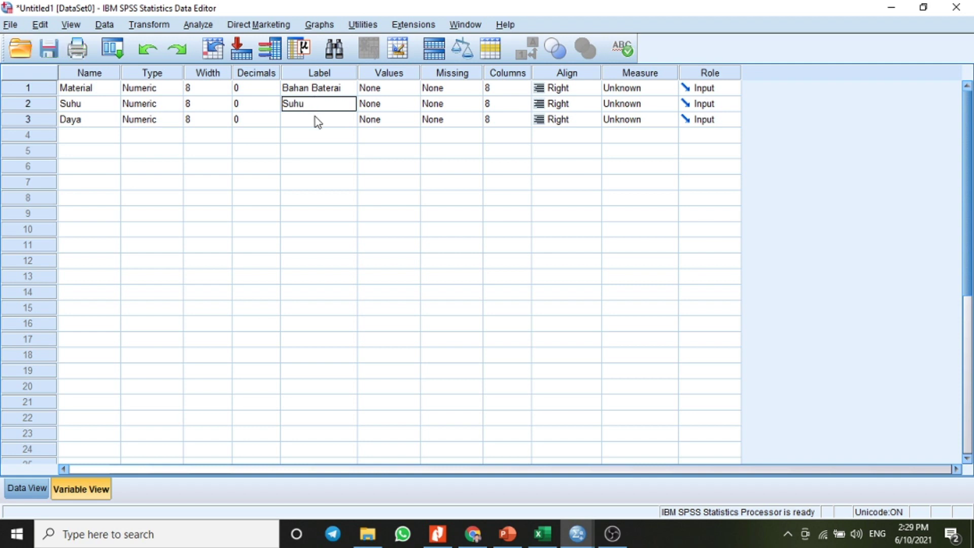
click(317, 120)
text(Daya Tahan)
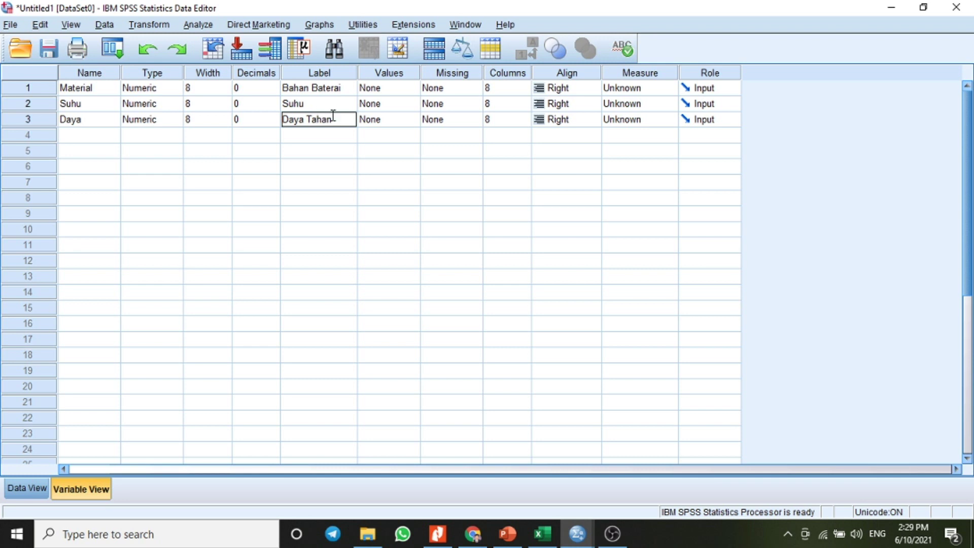
Step: Add value labels for the Material variable: 1 as "A" and 2 as "B"
click(406, 88)
click(410, 88)
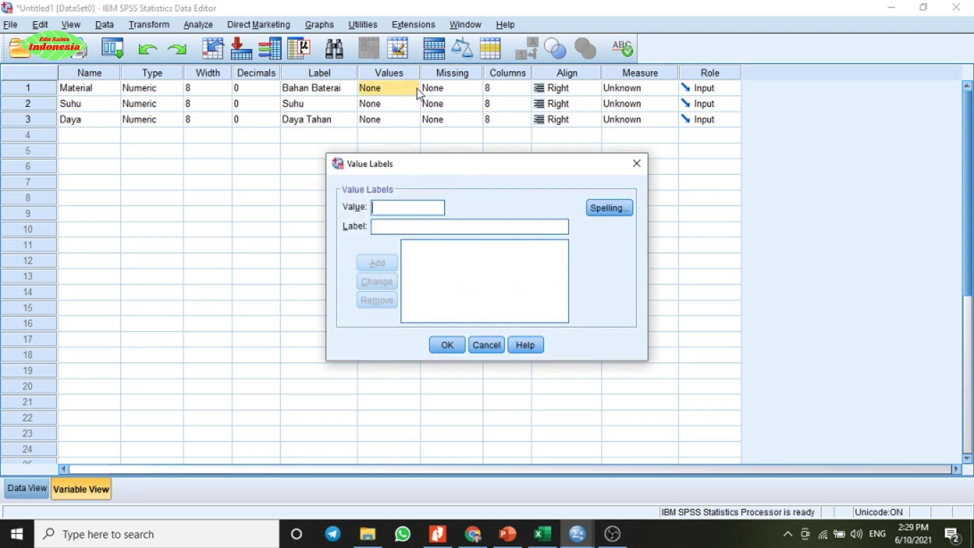
text(1)
click(388, 227)
text(A)
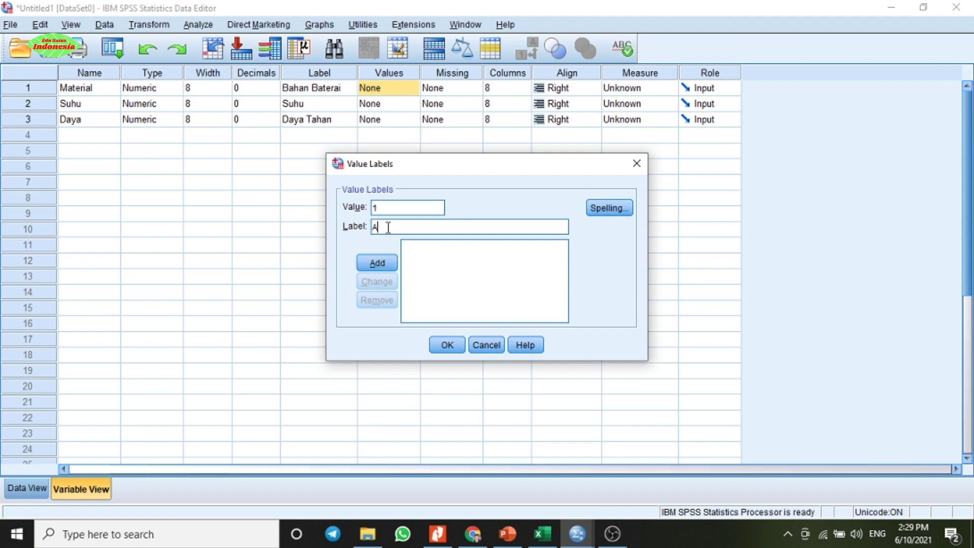
click(376, 261)
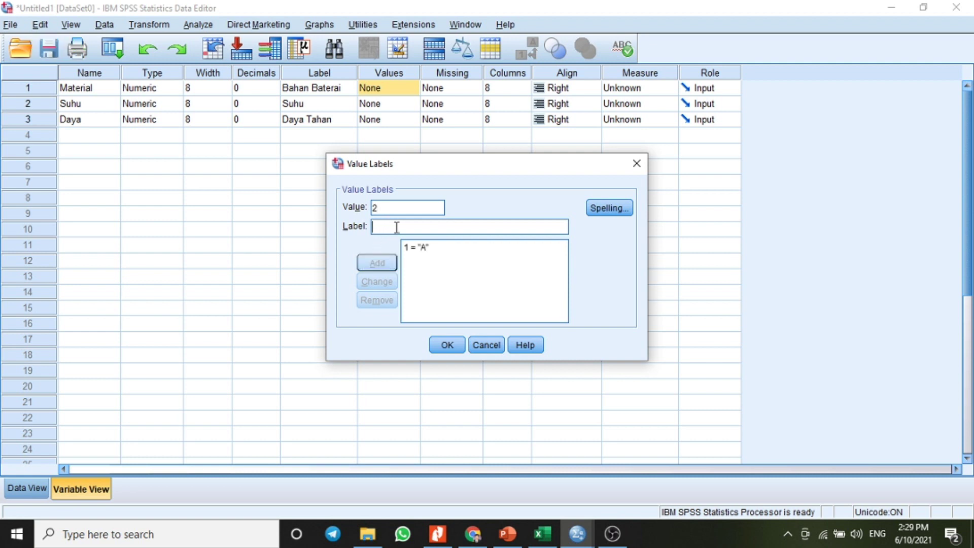
text(b)
key(BackSpace)
text(B)
click(377, 262)
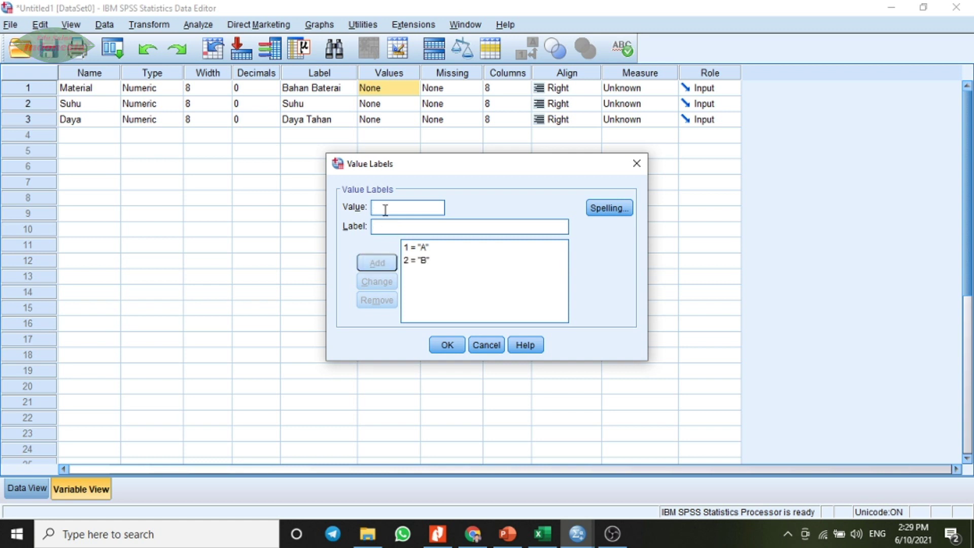
Step: Add the value label 3 as "C" for Material and apply the value labels
text(3)
click(387, 226)
text(C)
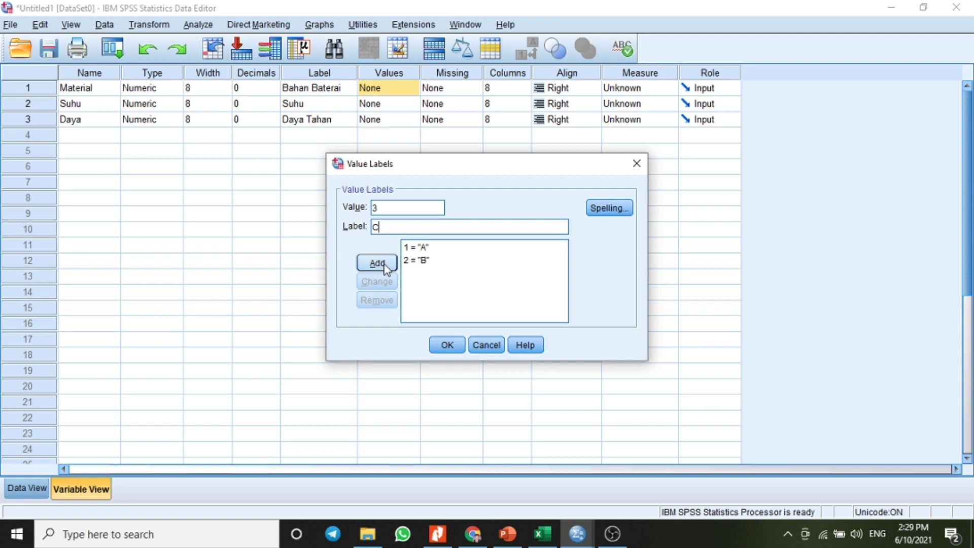
click(385, 265)
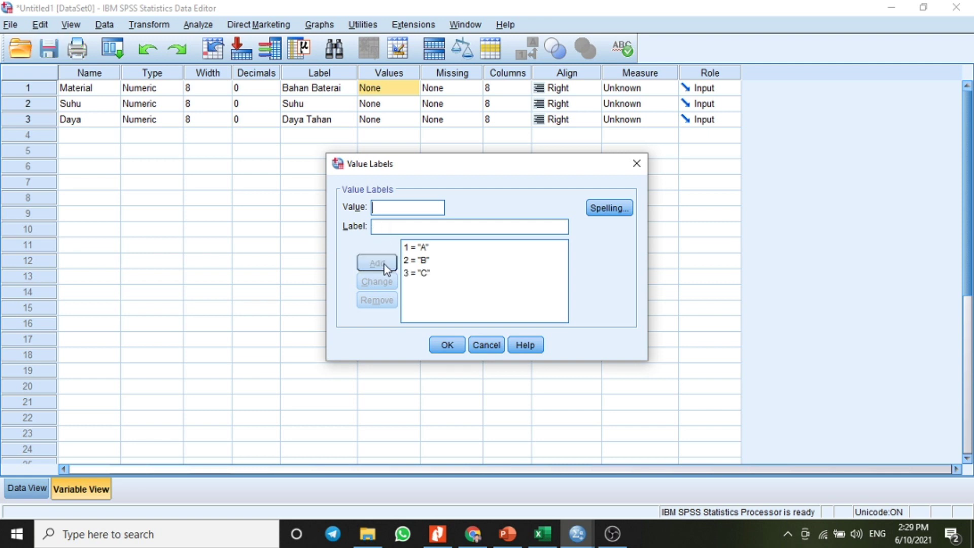
click(446, 346)
Step: Add value labels for the Suhu variable: 1 as "150F" and 2 as "750F"
click(404, 104)
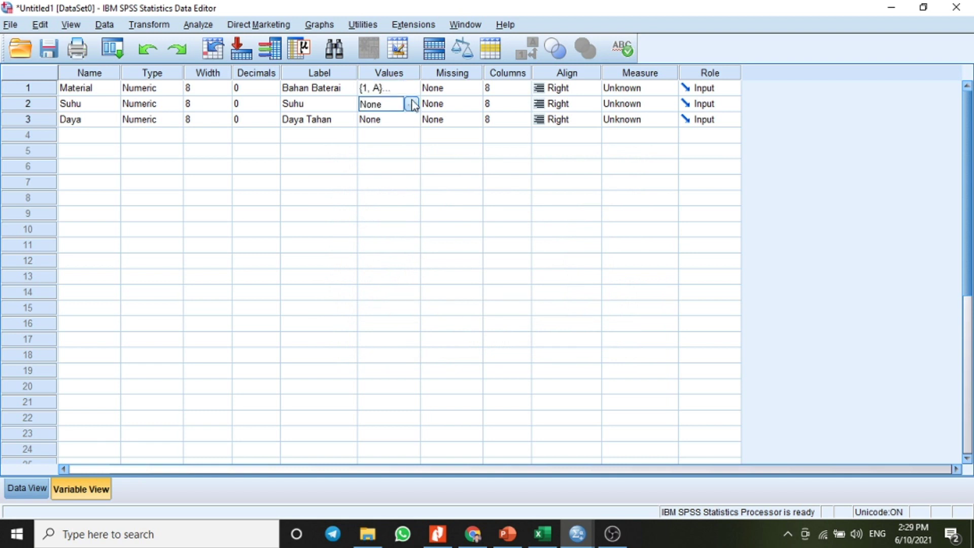
click(411, 104)
text(1)
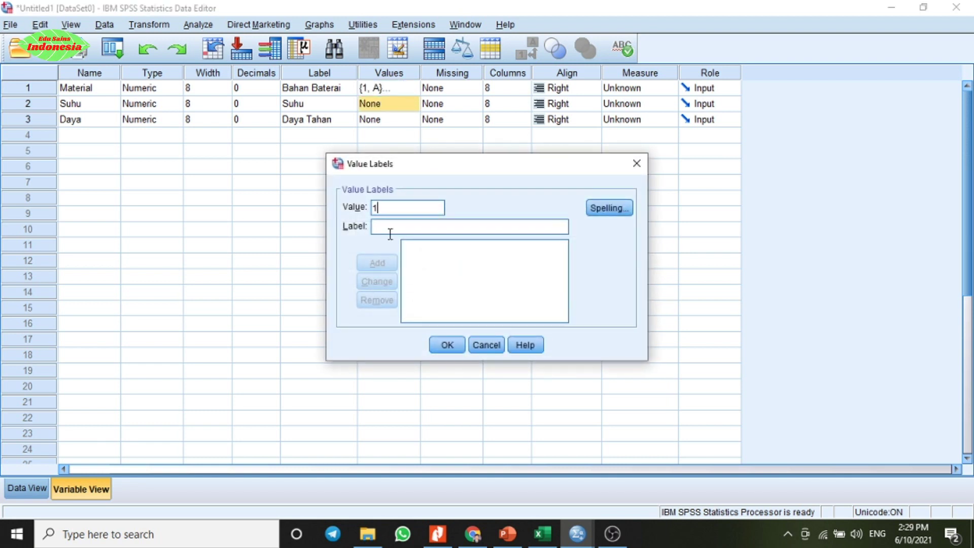
click(390, 234)
text(150F)
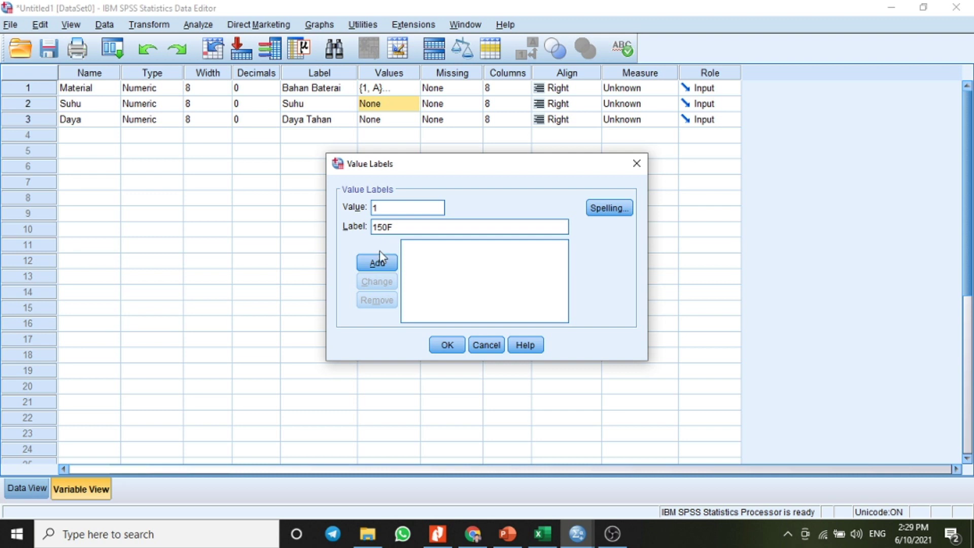
click(380, 255)
text(2)
click(394, 227)
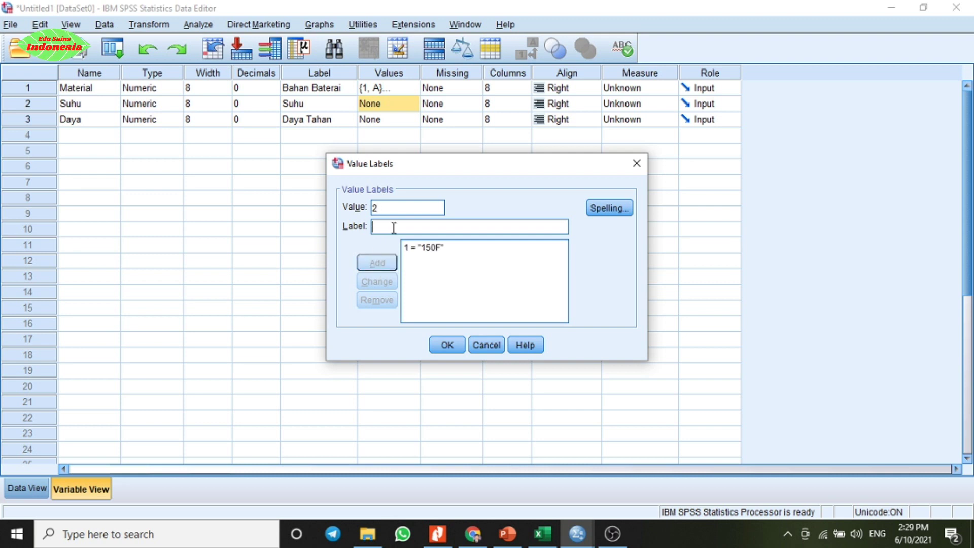
text(75)
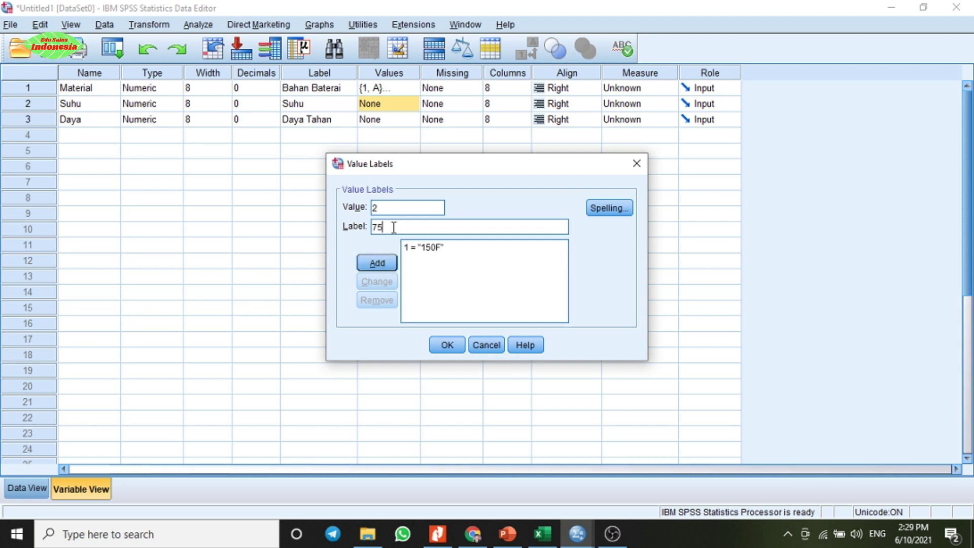
text(0F)
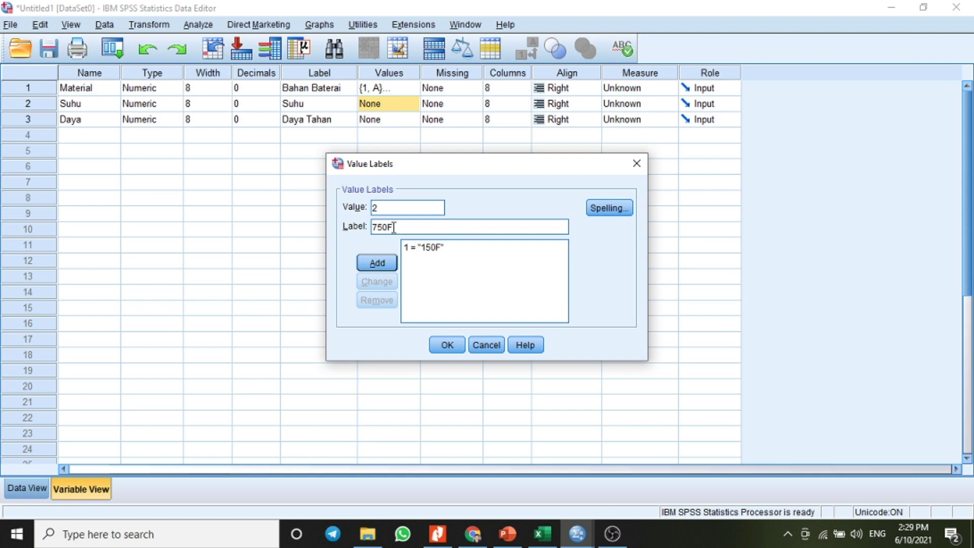
click(376, 263)
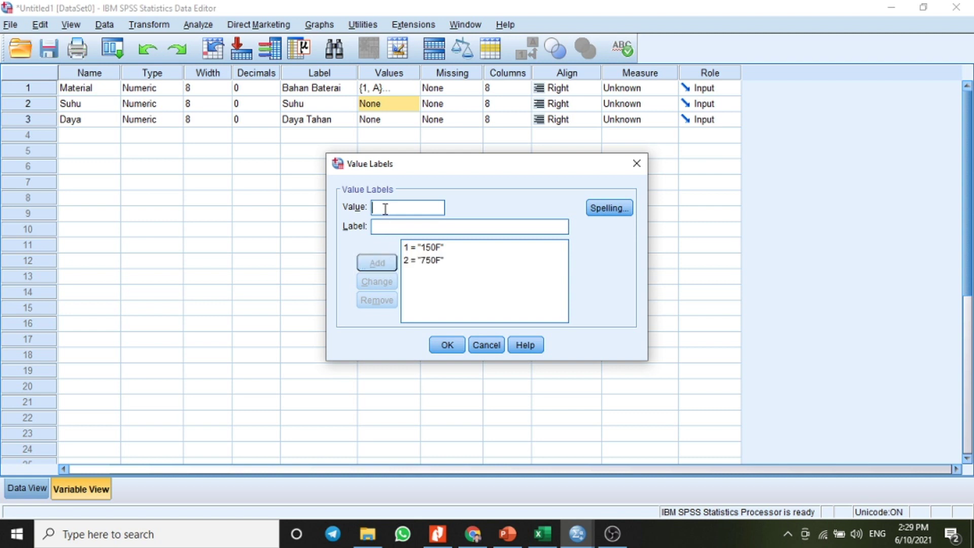
Step: Add the value label 3 as "1250F" for Suhu and apply the value labels
text(12)
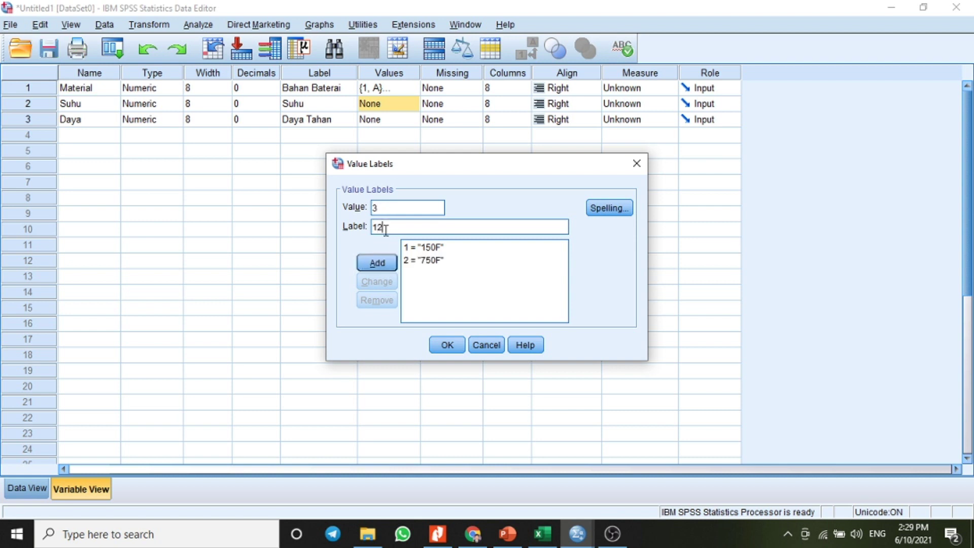
text(50F)
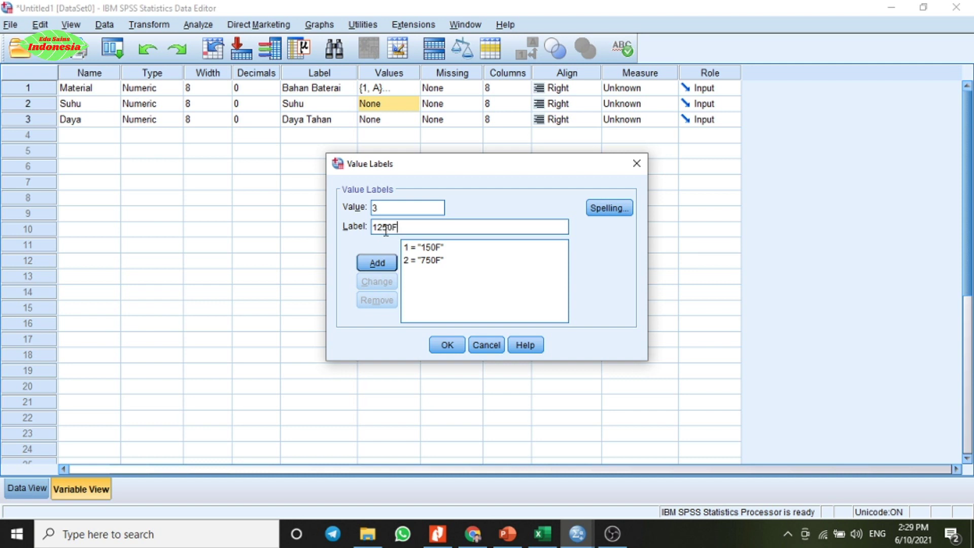
click(385, 263)
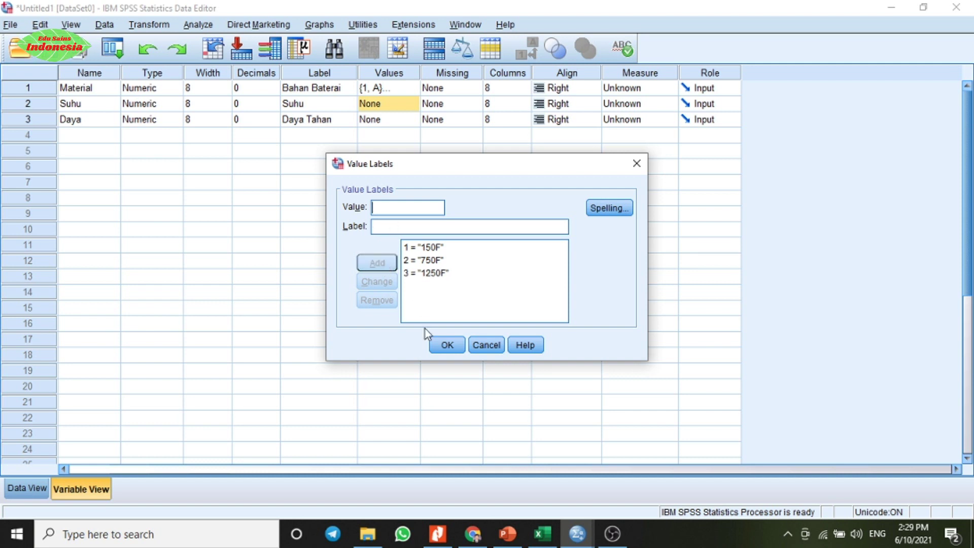
click(446, 345)
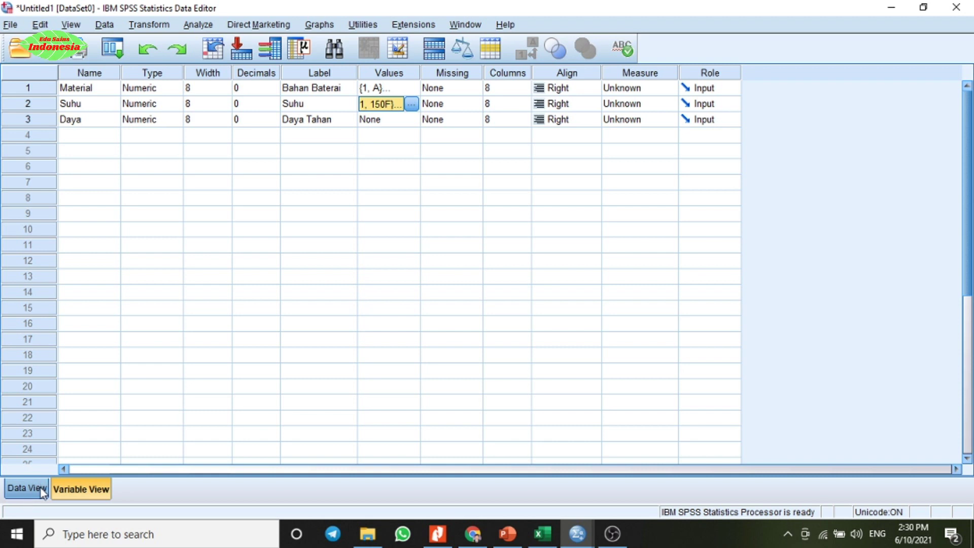
Step: Switch to Excel and copy the endurance values with their material and temperature codes in H3:J38
click(26, 488)
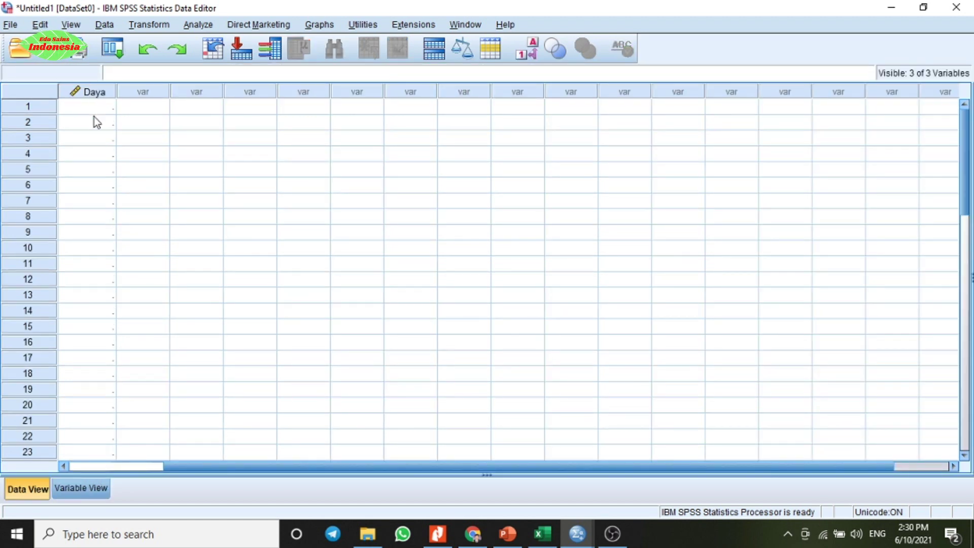
click(127, 464)
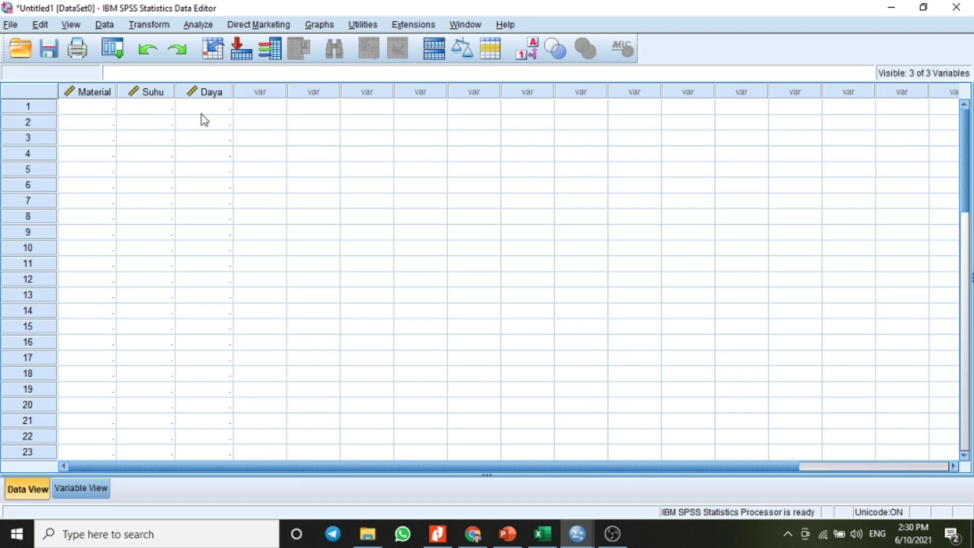
click(552, 533)
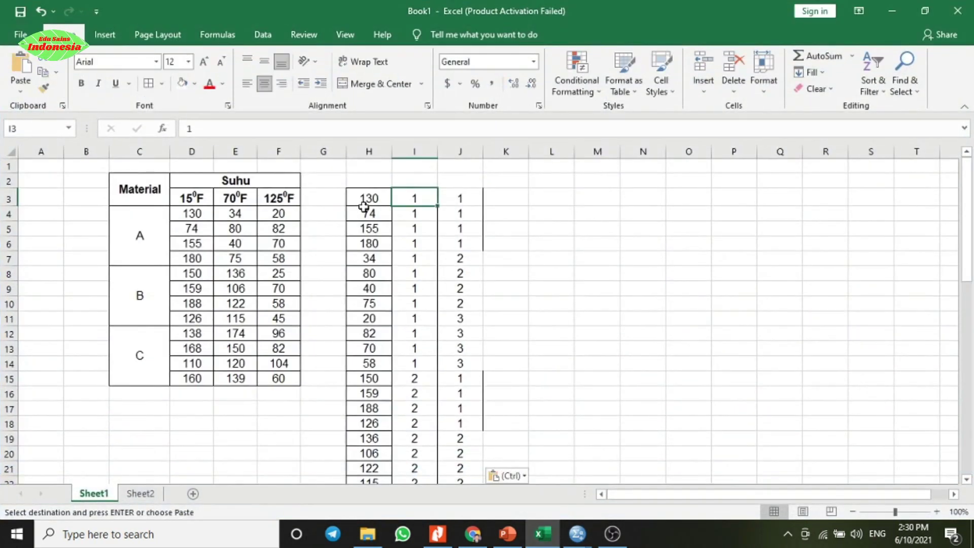
drag(365, 198, 450, 453)
click(450, 453)
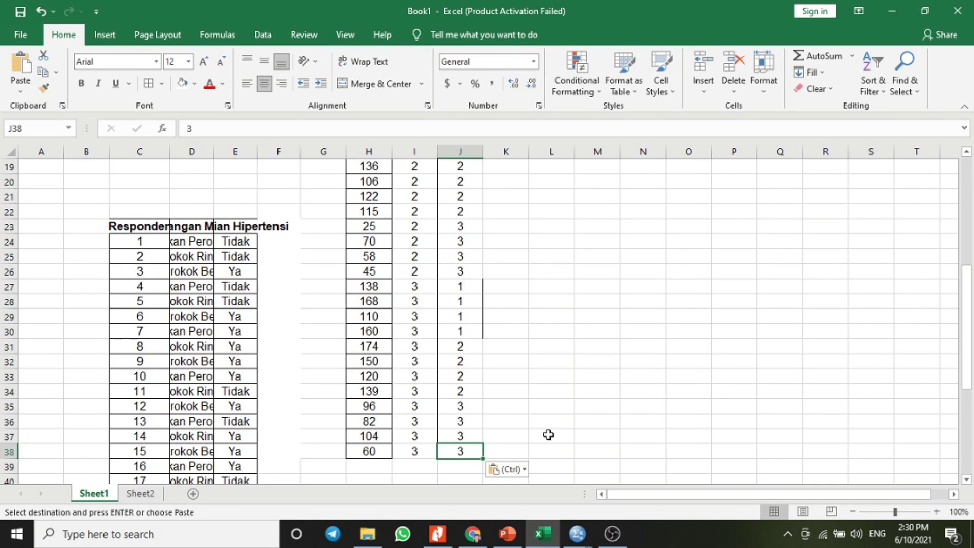
key(shift+Left)
key(shift+Left)
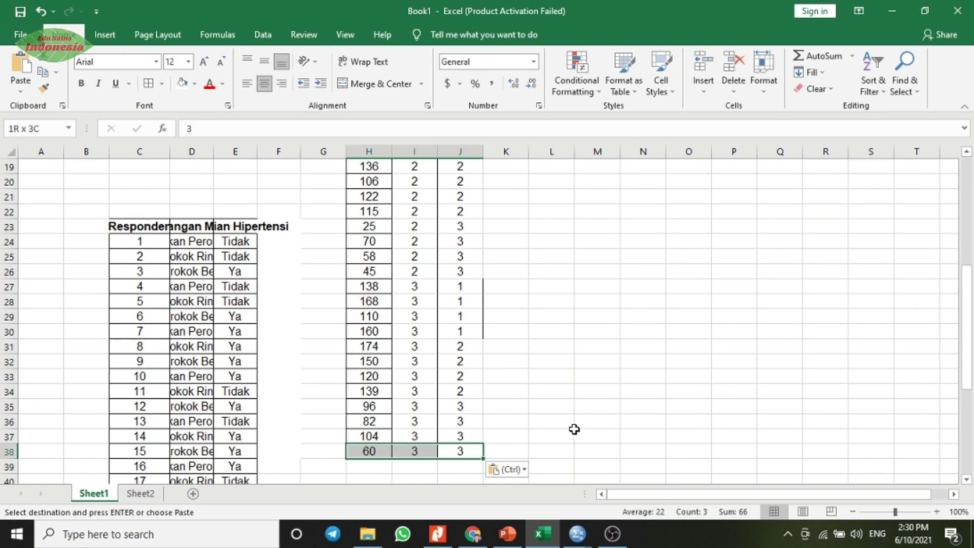
key(shift+Up)
key(shift+Up)
key(shift+Up)
key(shift+Up)
key(shift+Up)
key(shift+Up)
key(shift+Up)
key(shift+Up)
key(shift+Up)
key(shift+Up)
key(shift+Up)
key(shift+Up)
key(shift+Up)
key(shift+Up)
key(shift+Up)
key(shift+Up)
key(shift+Up)
key(shift+Up)
key(shift+Up)
key(shift+Up)
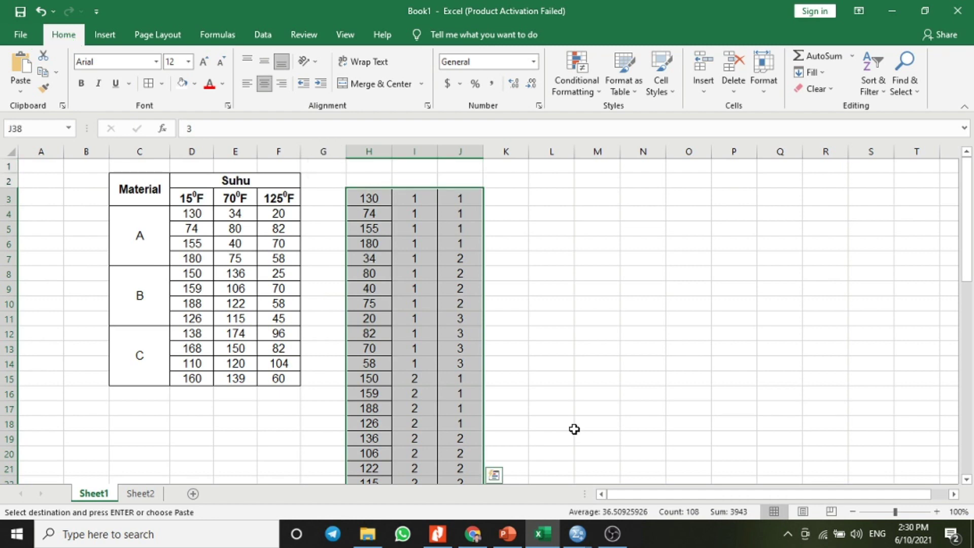
Step: Switch to the SPSS data sheet and paste the copied data starting at row 1 of the Material column
click(578, 534)
click(494, 467)
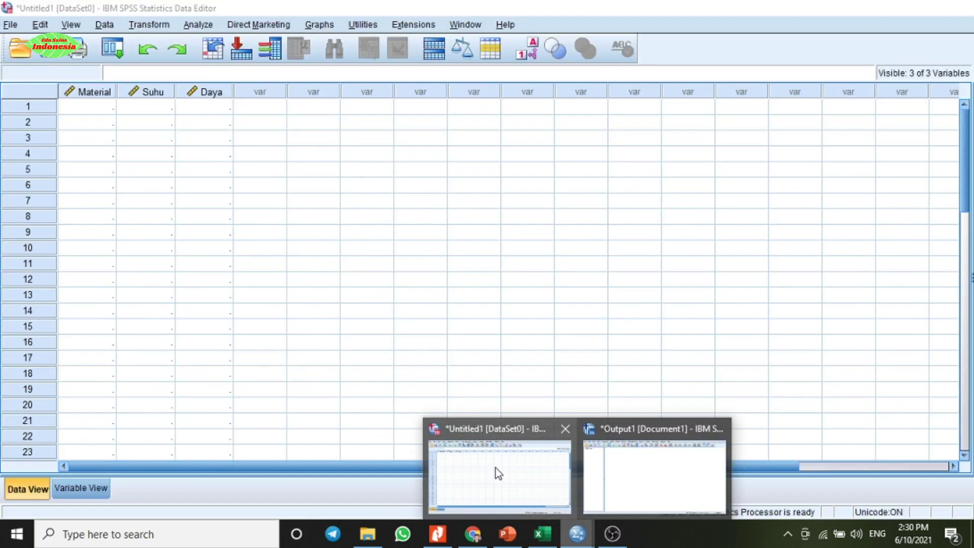
click(99, 106)
key(ctrl+v)
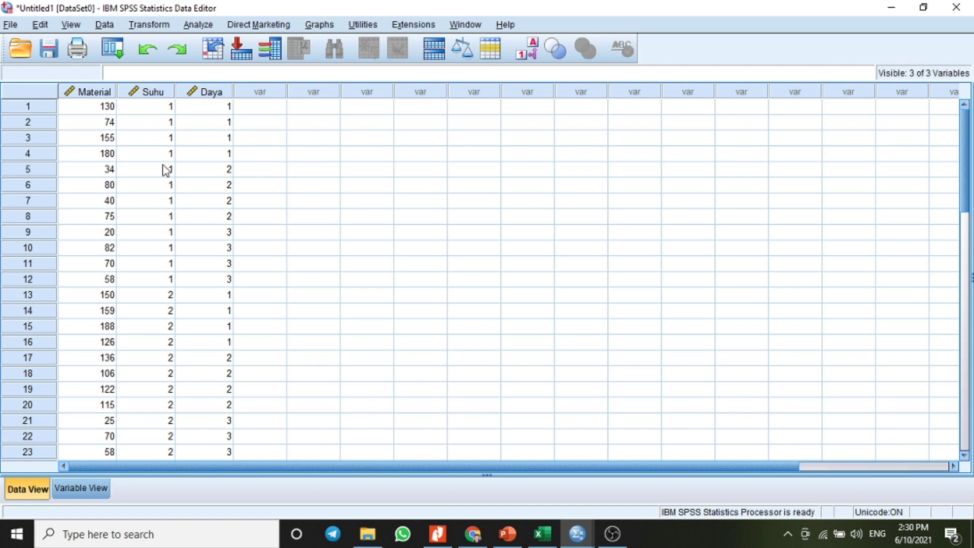
Step: Move the 36 endurance values from the Material column into the empty column right after Daya, starting at row 1
click(109, 108)
key(shift+Down)
key(shift+Down)
key(shift+Down)
key(shift+Down)
key(shift+Down)
key(shift+Down)
key(shift+Down)
key(shift+Down)
key(shift+Down)
key(shift+Down)
key(shift+Down)
key(shift+Down)
key(shift+Down)
key(shift+Down)
key(shift+Down)
key(shift+Down)
key(shift+Down)
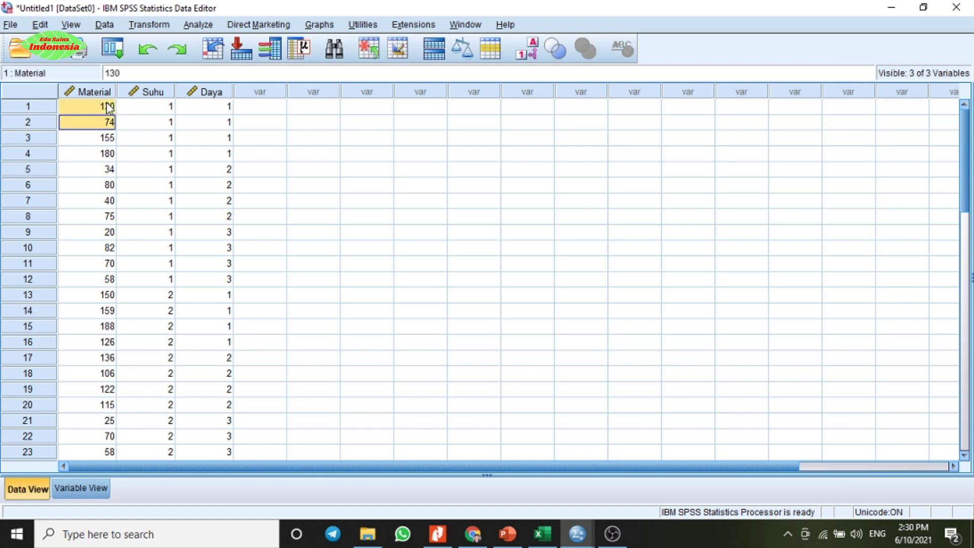
key(shift+Down)
key(shift+Down)
key(shift+Down)
key(shift+Down)
key(shift+Down)
key(shift+Down)
key(shift+Down)
key(shift+Down)
key(shift+Down)
key(shift+Down)
key(shift+Down)
key(shift+Down)
key(shift+Down)
key(shift+Down)
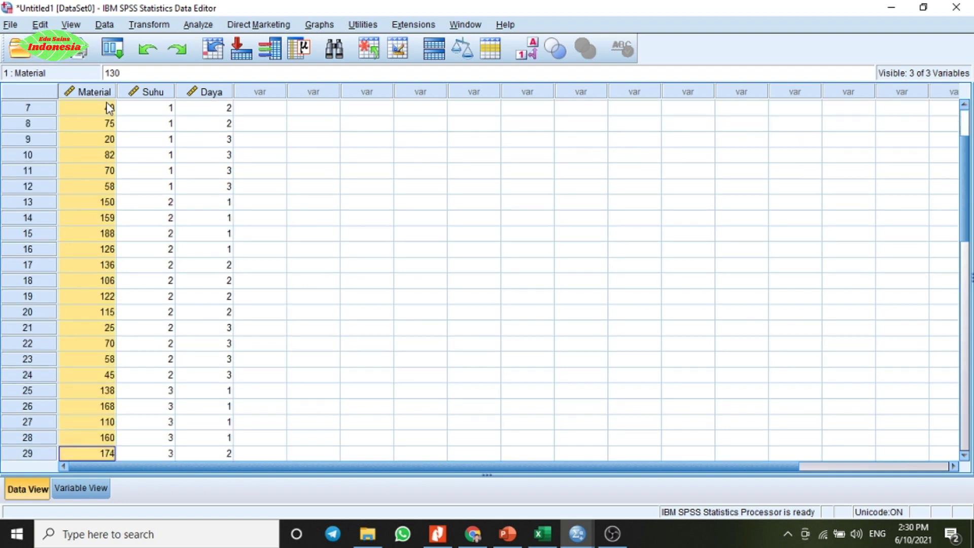
key(shift+Down)
key(shift+Down)
key(shift+Down)
key(shift+Down)
key(shift+Down)
key(shift+Down)
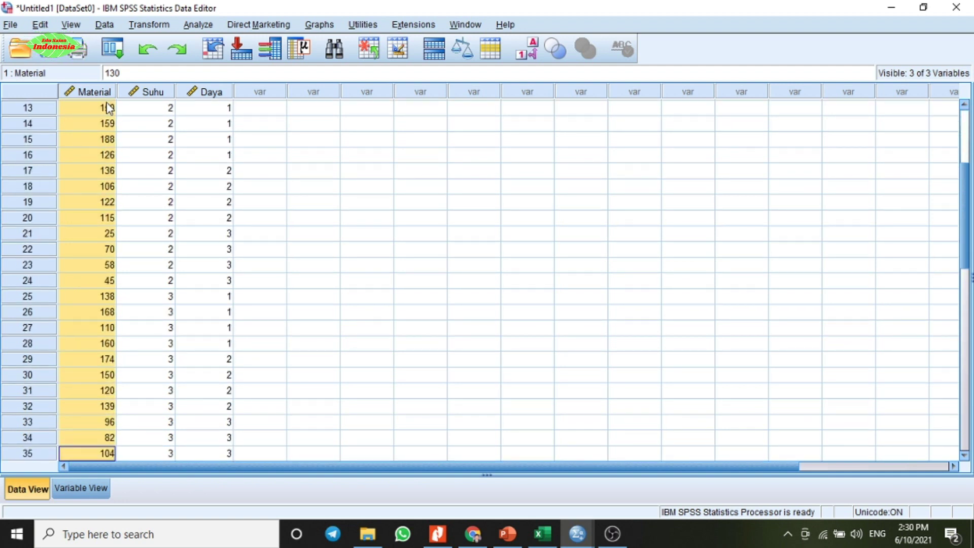
key(shift+Up)
key(shift+Up)
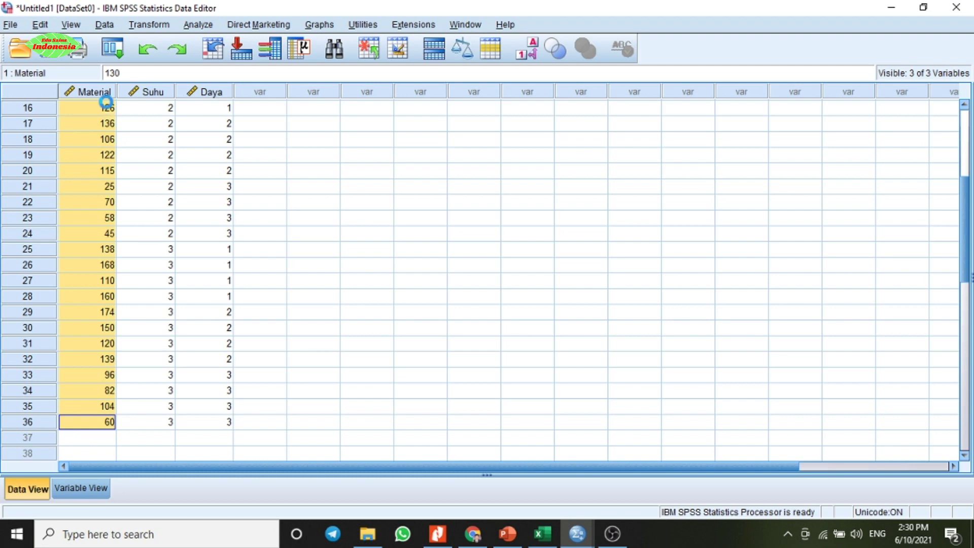
key(Delete)
scroll(966, 173, up, 1)
scroll(968, 173, up, 4)
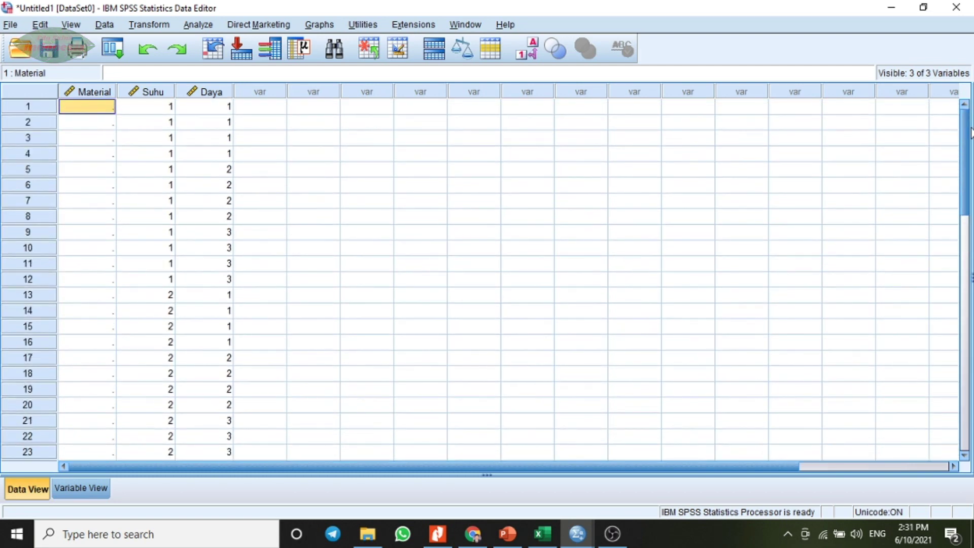
click(268, 108)
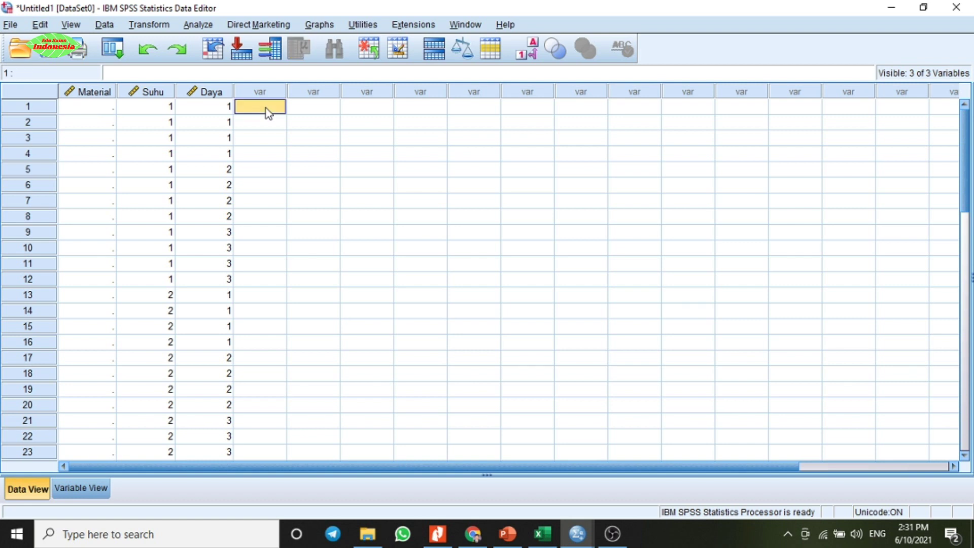
key(ctrl+v)
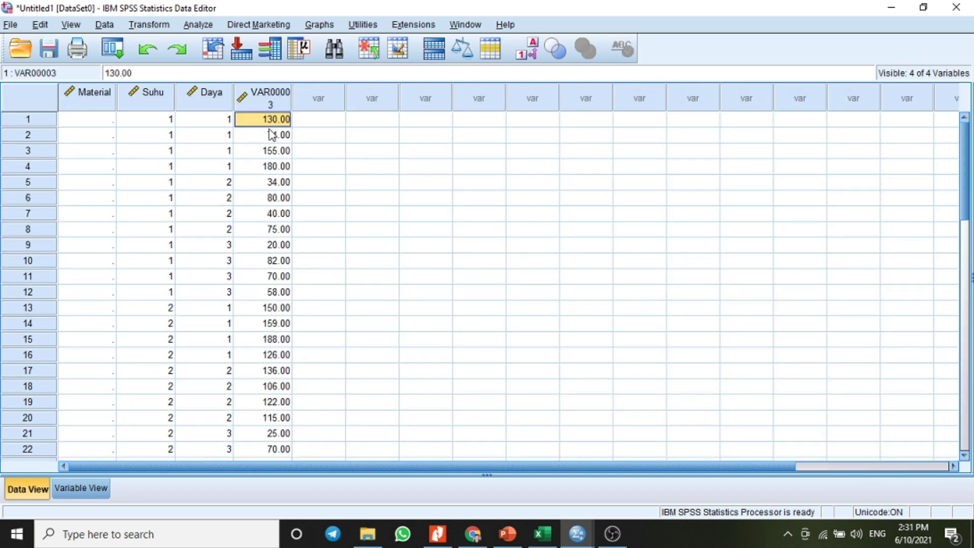
Step: Move rows 1 to 36 of Suhu, Daya and the extra column one column over, starting at row 1 of Material
click(163, 121)
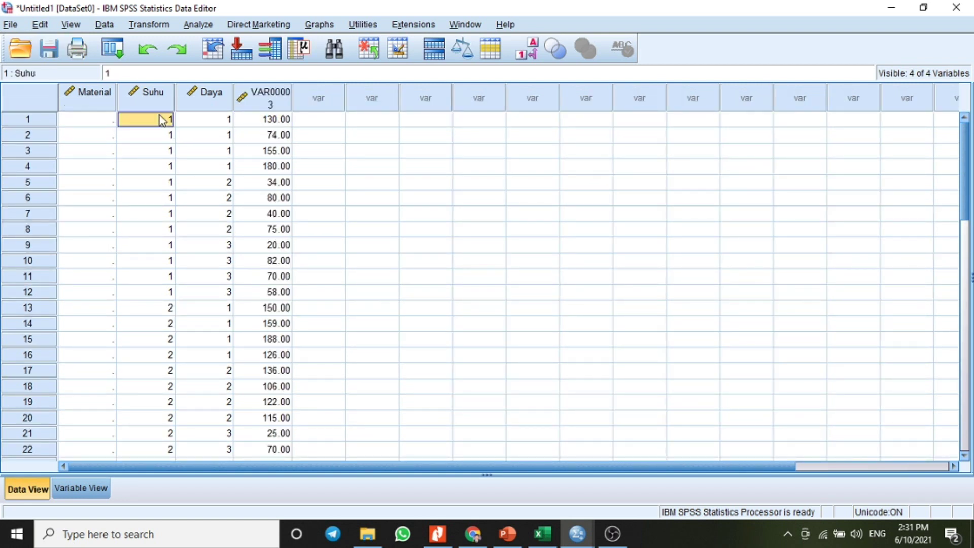
key(shift+Down)
key(shift+Right)
key(shift+Right)
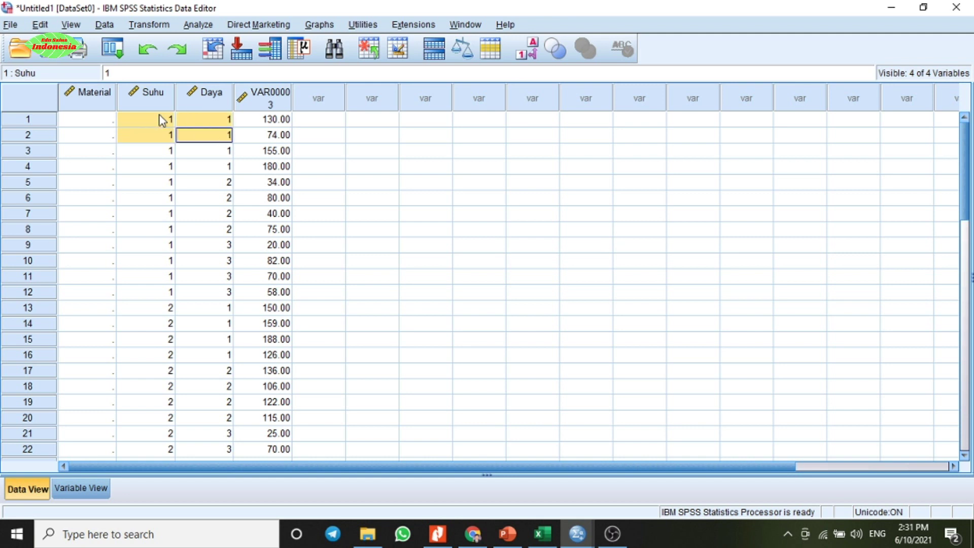
key(shift+Down)
key(shift+Down)
key(shift+Down)
key(shift+Down)
key(shift+Down)
key(shift+Down)
key(shift+Down)
key(shift+Down)
key(shift+Down)
key(shift+Down)
key(shift+Down)
key(shift+Down)
key(shift+Down)
key(shift+Down)
key(shift+Down)
key(shift+Down)
key(shift+Down)
key(shift+Down)
key(shift+Down)
key(shift+Down)
key(shift+Down)
key(shift+Down)
key(shift+Down)
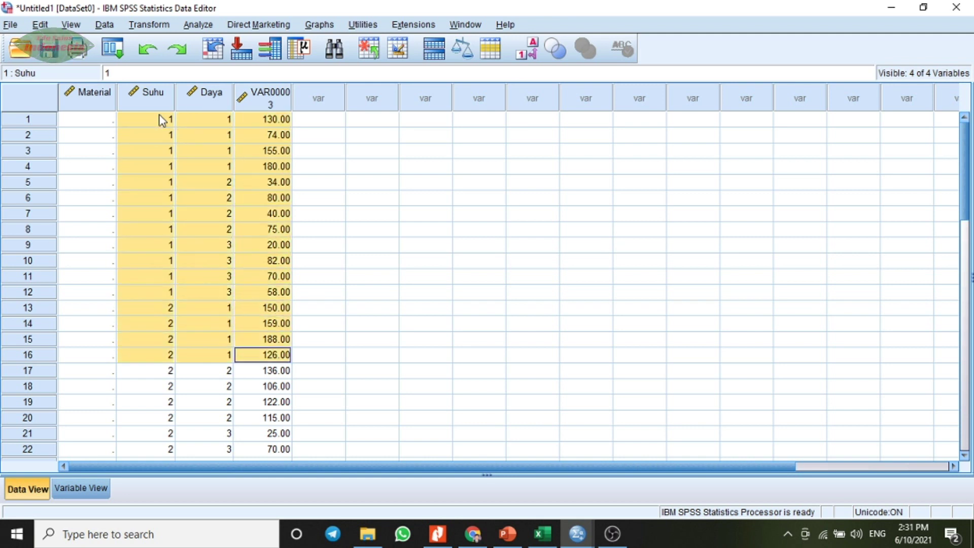
key(shift+Down)
key(shift+Down)
key(shift+Down)
key(shift+Down)
key(shift+Down)
key(shift+Down)
key(shift+Down)
key(shift+Down)
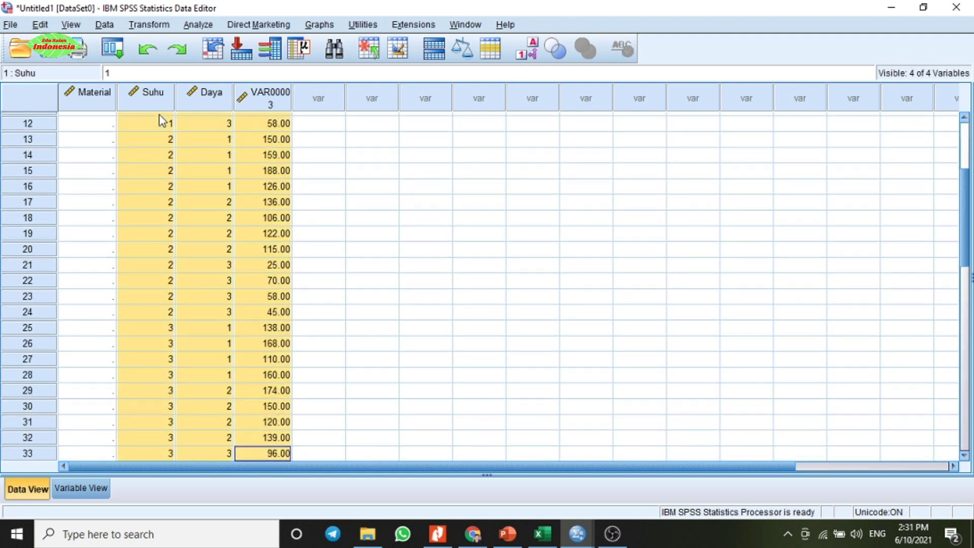
key(shift+Up)
key(shift+Up)
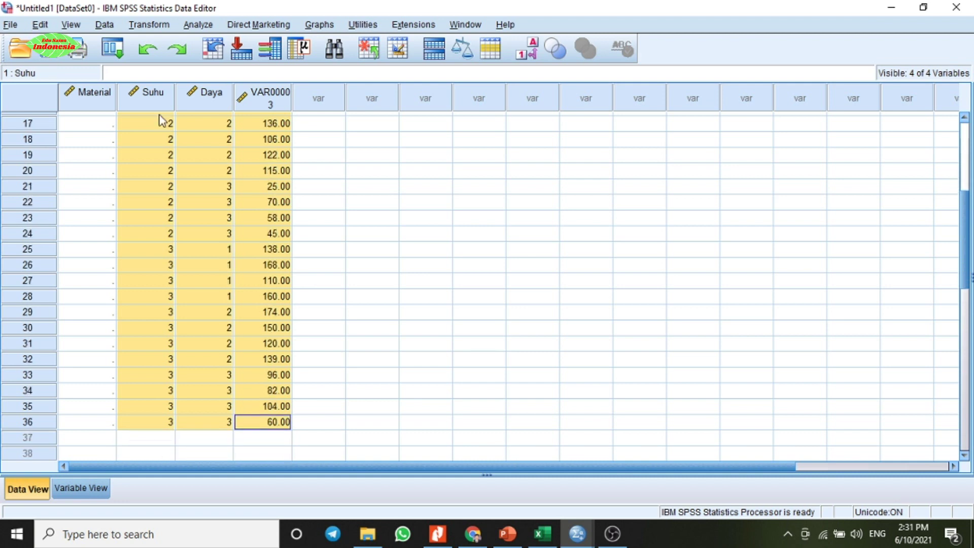
key(Delete)
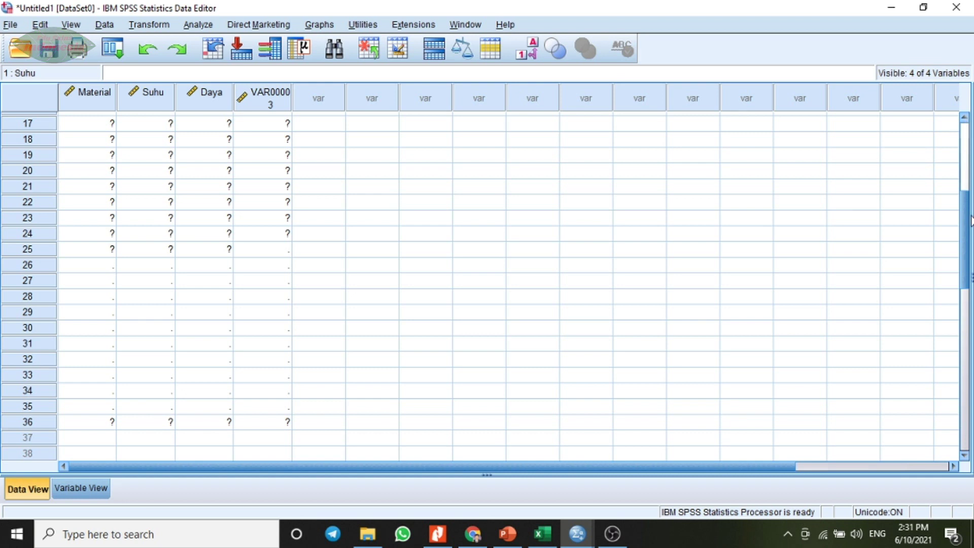
scroll(958, 250, up, 5)
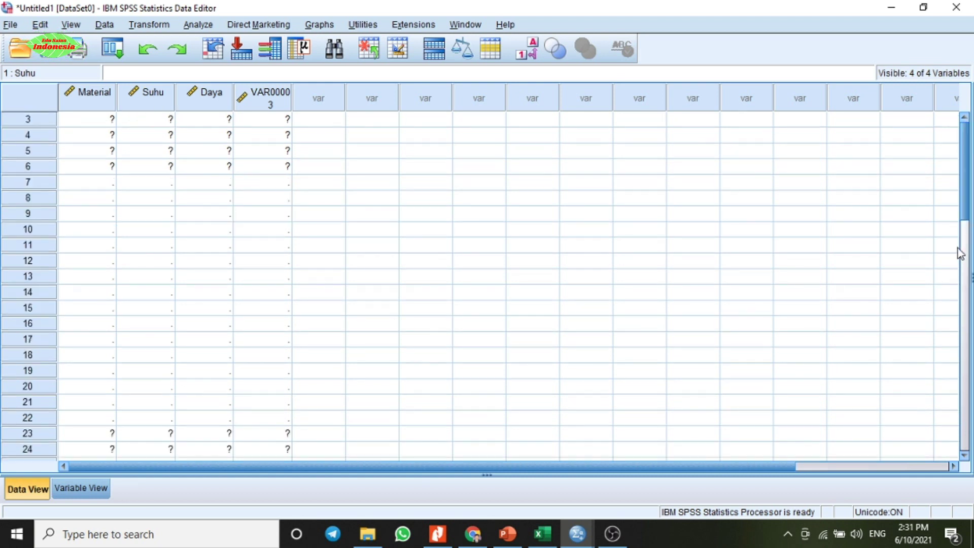
scroll(964, 198, up, 1)
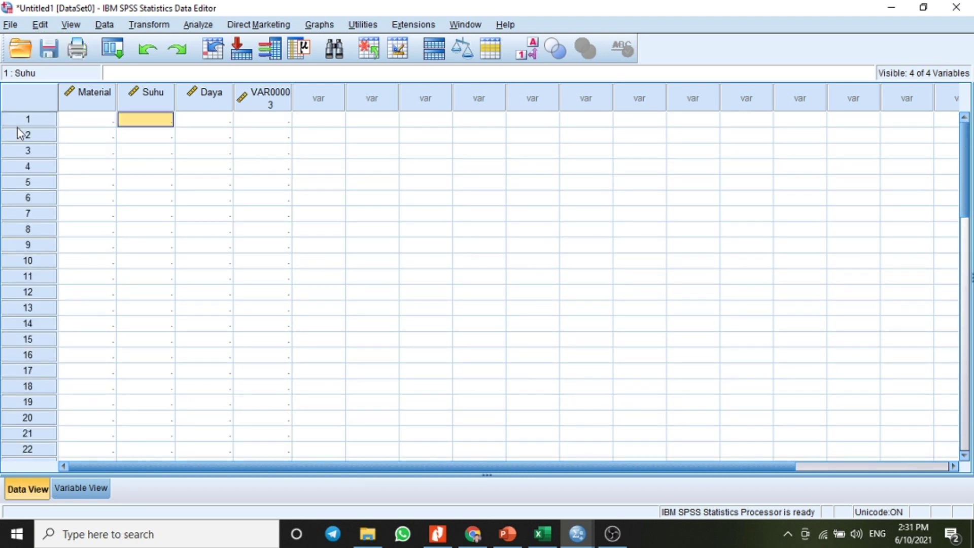
click(84, 122)
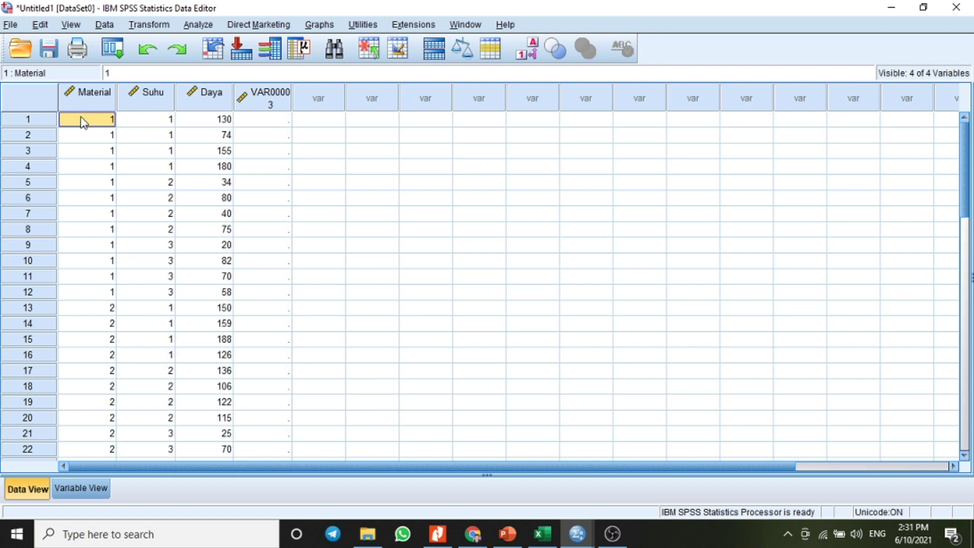
Step: Delete the emptied VAR00003 variable from the data sheet
click(277, 96)
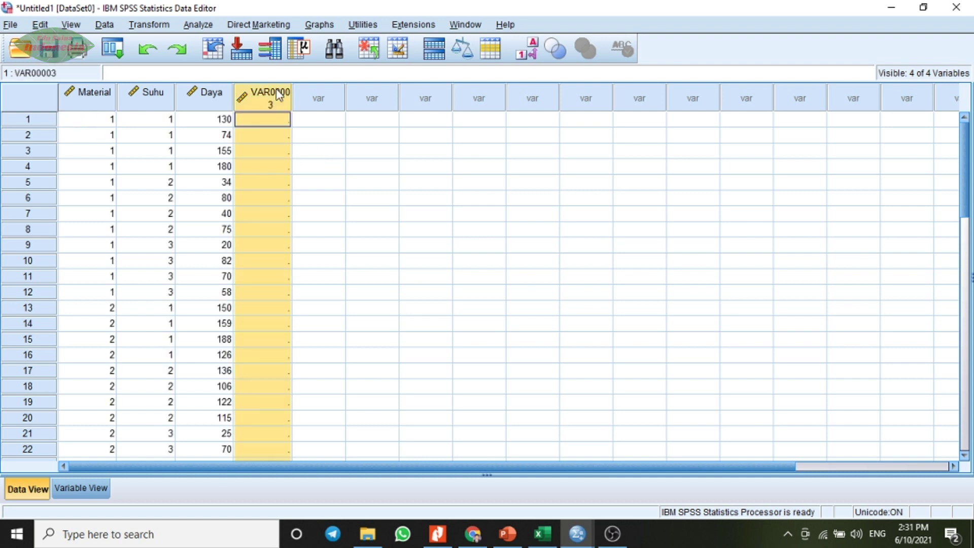
right_click(278, 96)
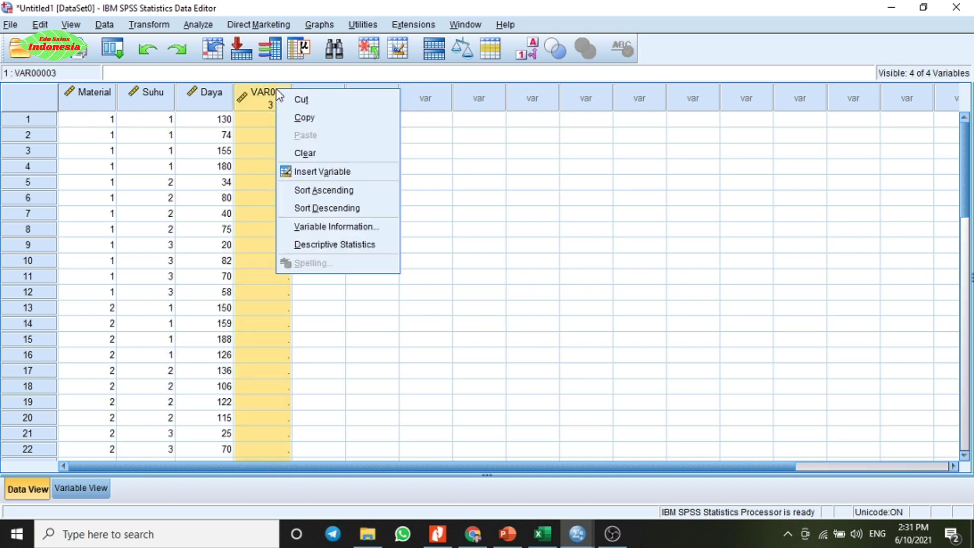
click(310, 151)
click(340, 170)
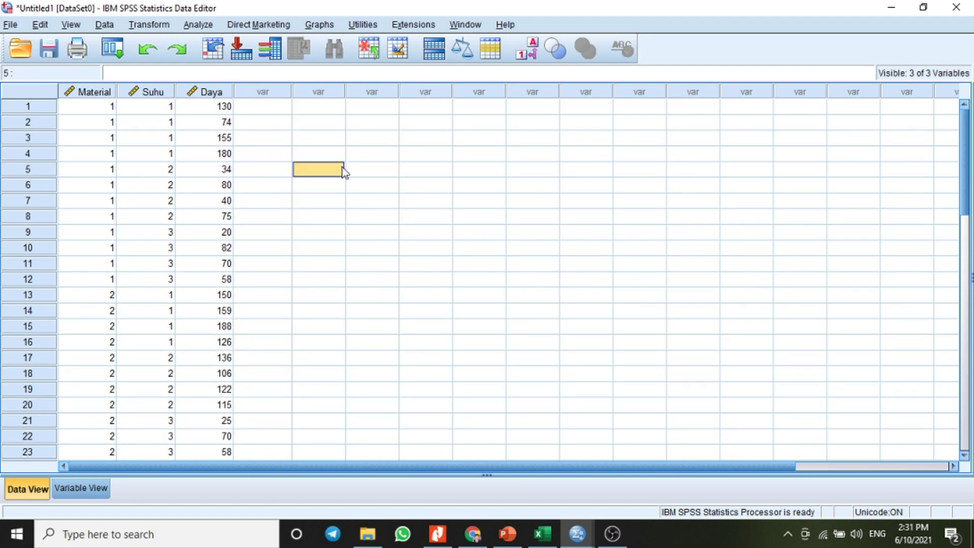
Step: Start a Univariate General Linear Model analysis with Daya Tahan [Daya] as the dependent variable
click(199, 25)
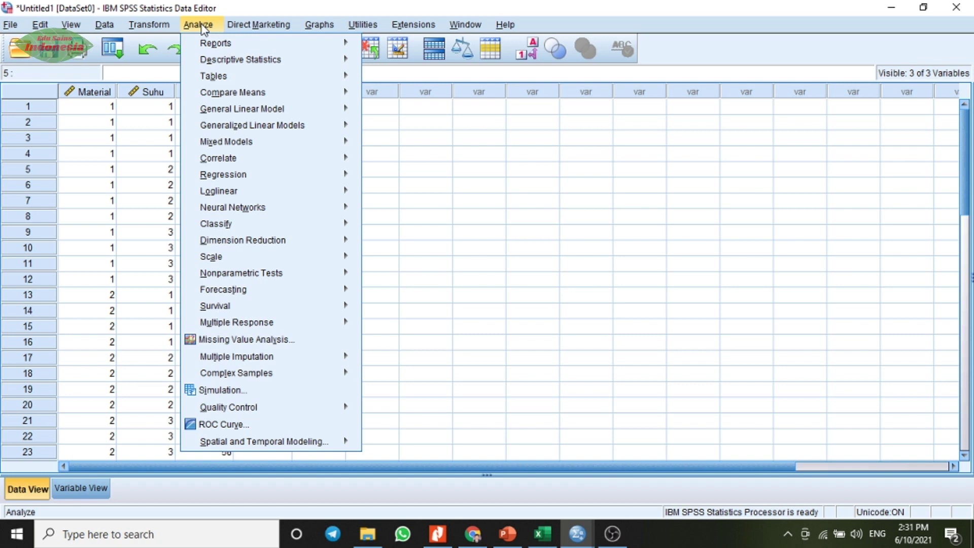
mouse_move(247, 109)
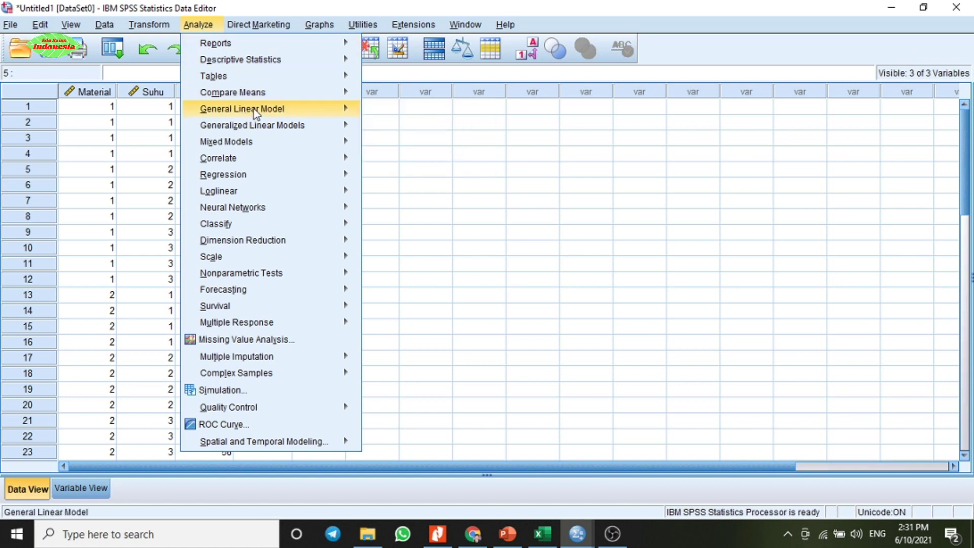
click(400, 112)
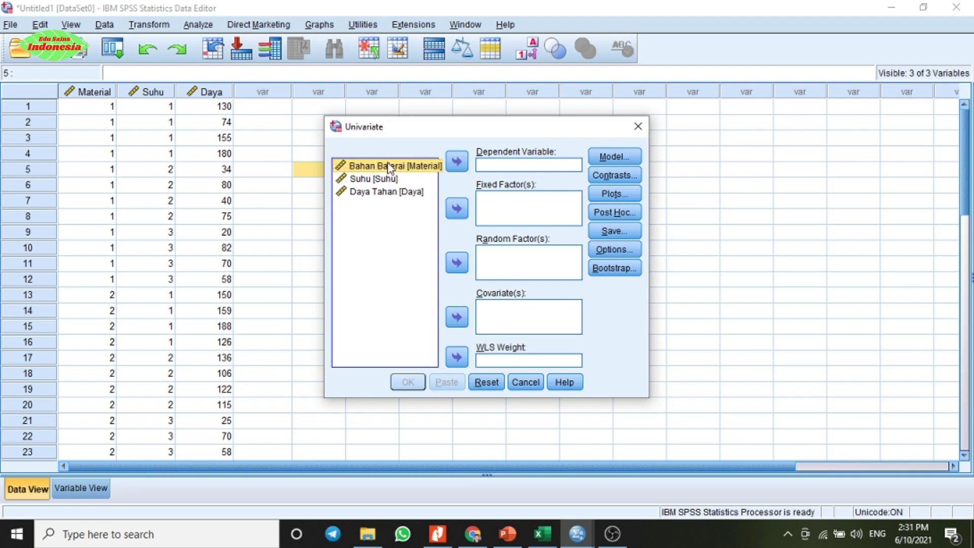
shift+click(386, 192)
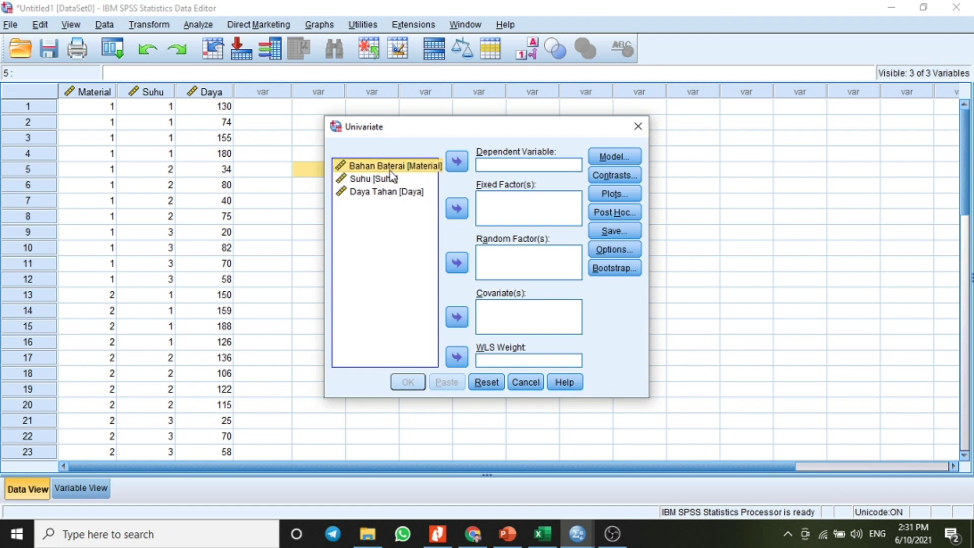
click(391, 196)
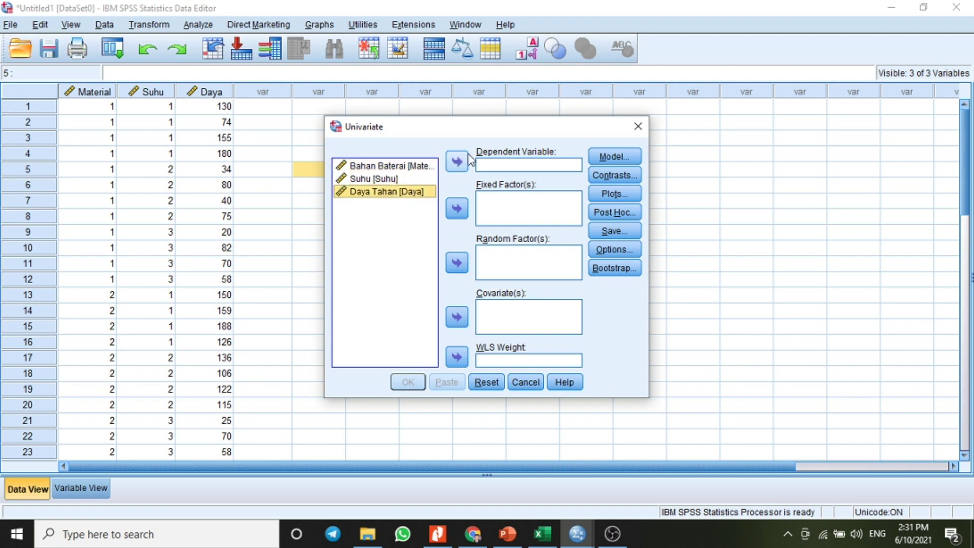
click(468, 160)
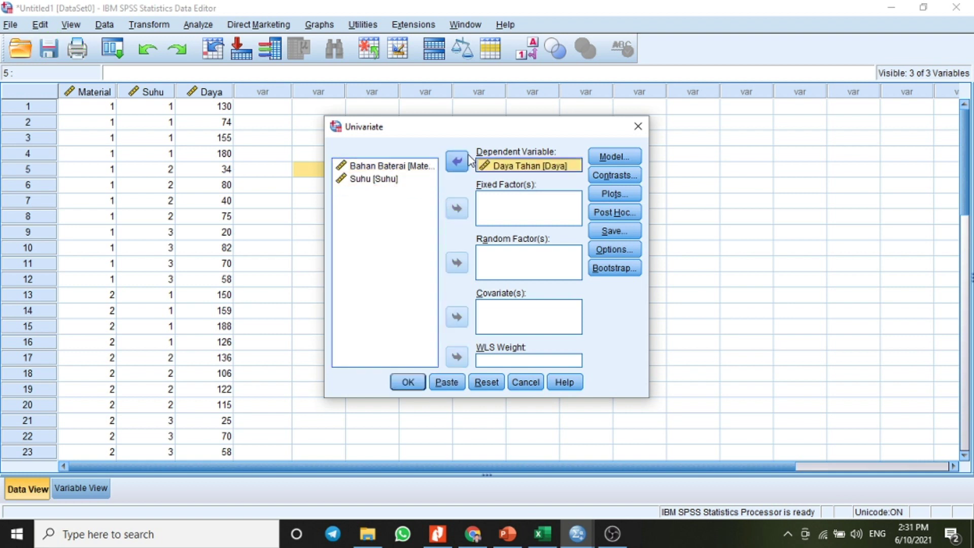
Step: Assign Bahan Baterai [Material] and Suhu together as the fixed factors of the Univariate model
click(395, 168)
shift+click(392, 181)
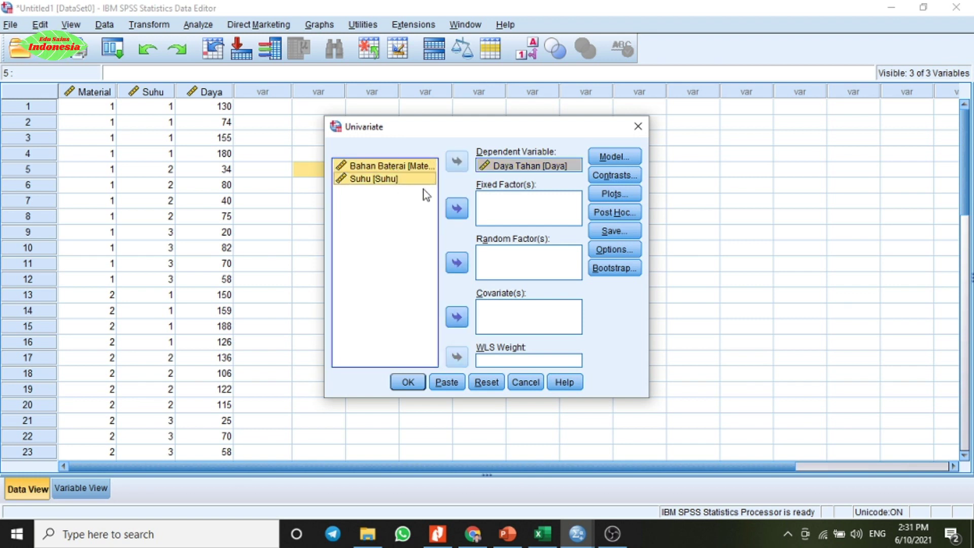
click(457, 209)
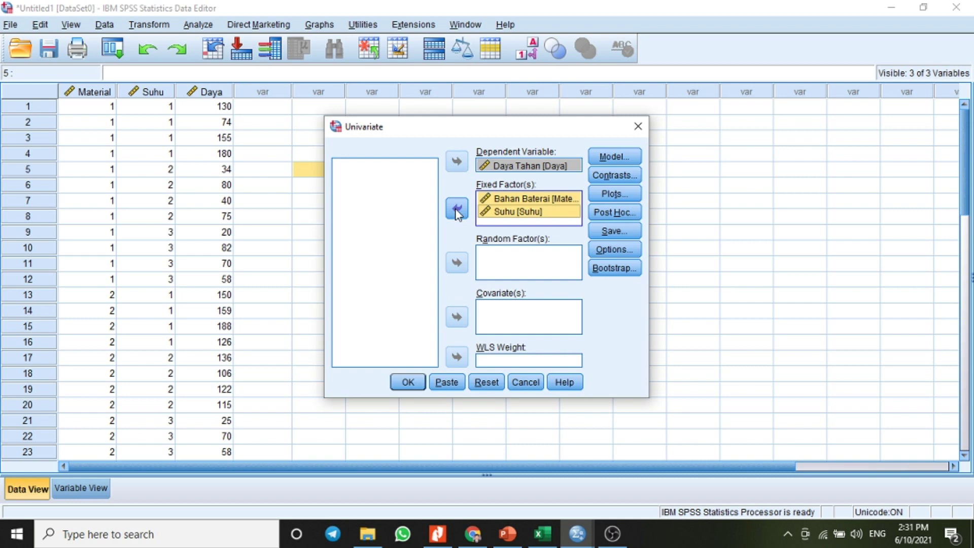
Step: Set the Univariate options to display means for (OVERALL) with descriptive statistics and homogeneity tests, and run the analysis
click(614, 249)
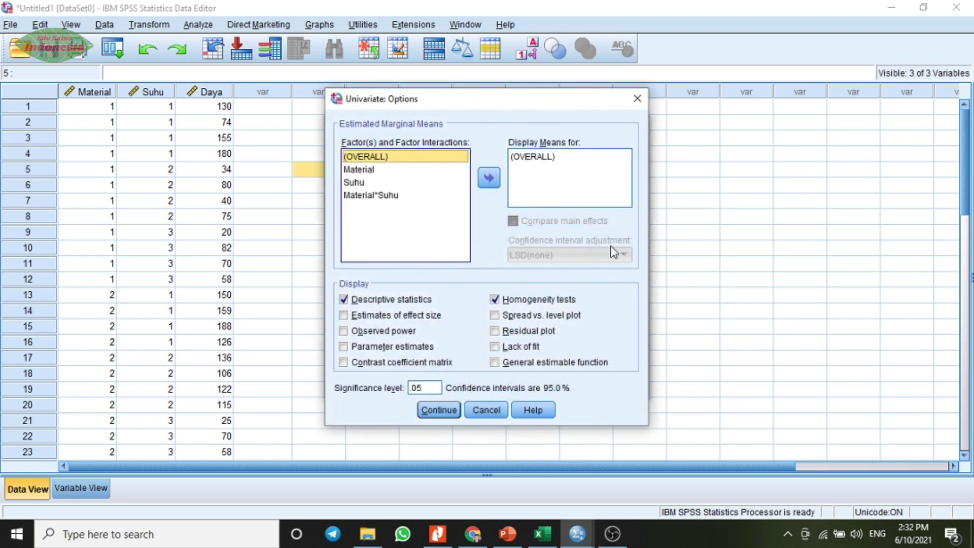
click(496, 180)
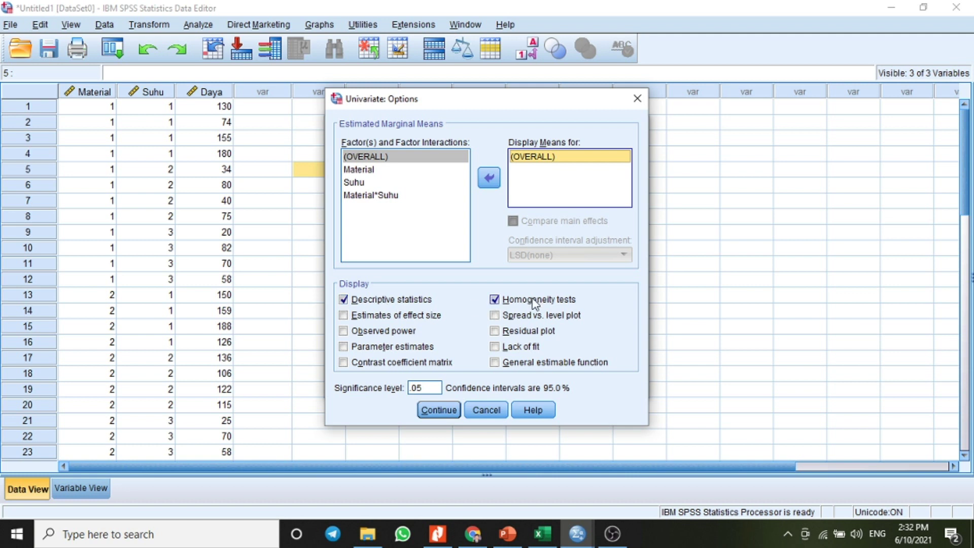
click(427, 411)
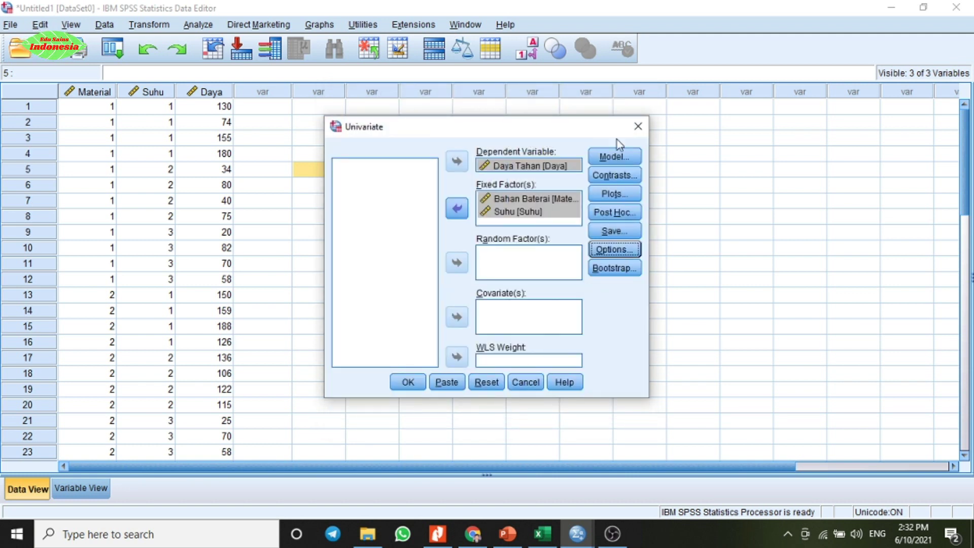
click(408, 382)
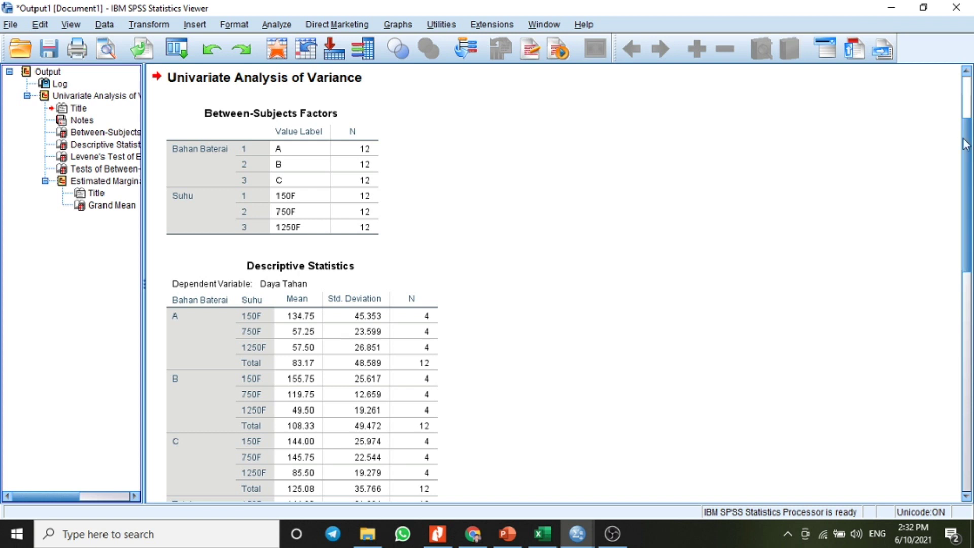
Step: Examine the output from the syntax log and Between-Subjects Factors through Descriptive Statistics and Levene's test to the Tests of Between-Subjects Effects
scroll(970, 118, up, 3)
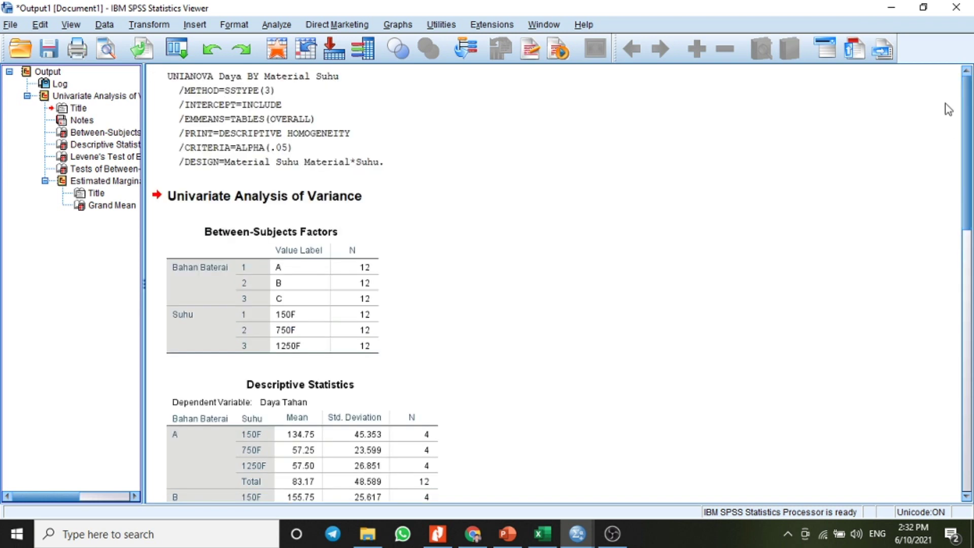
click(223, 269)
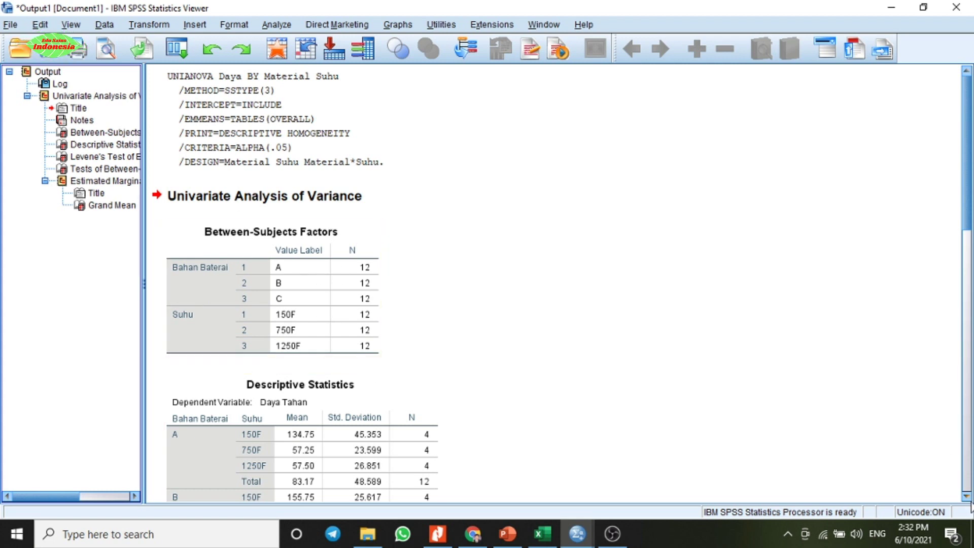
scroll(969, 500, down, 6)
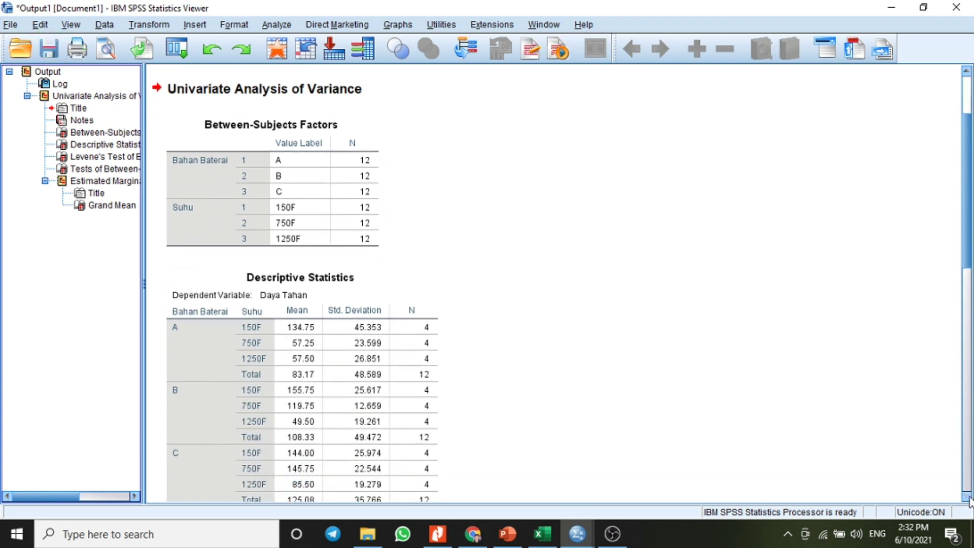
scroll(969, 499, down, 4)
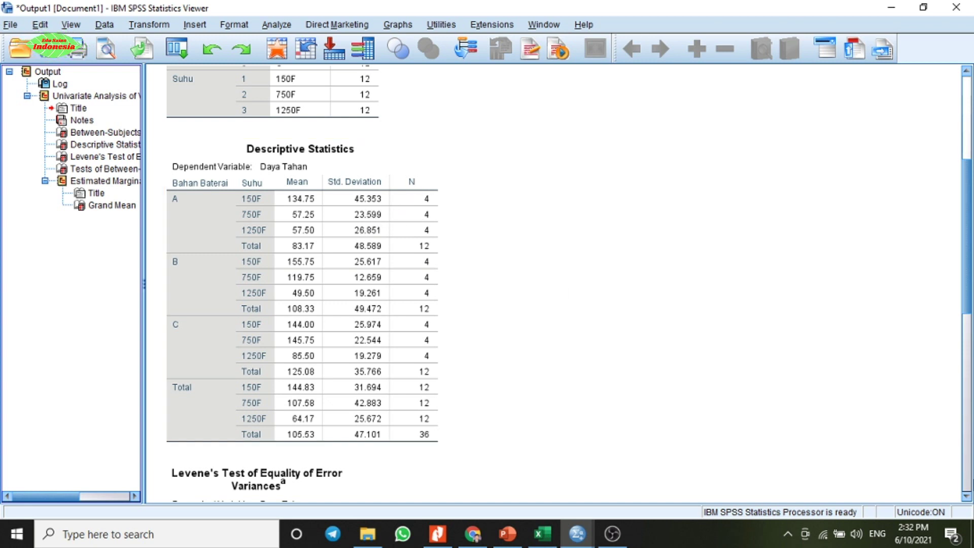
drag(968, 497, 968, 497)
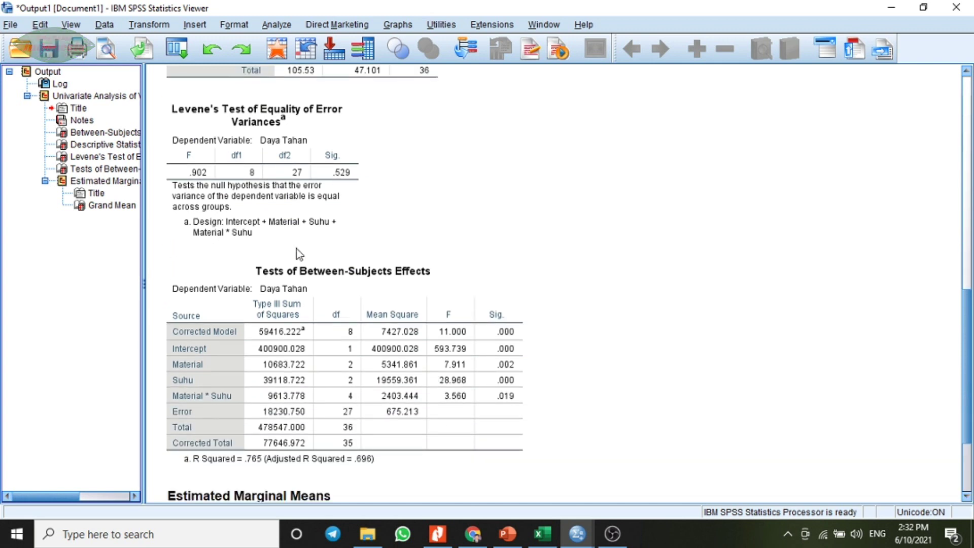